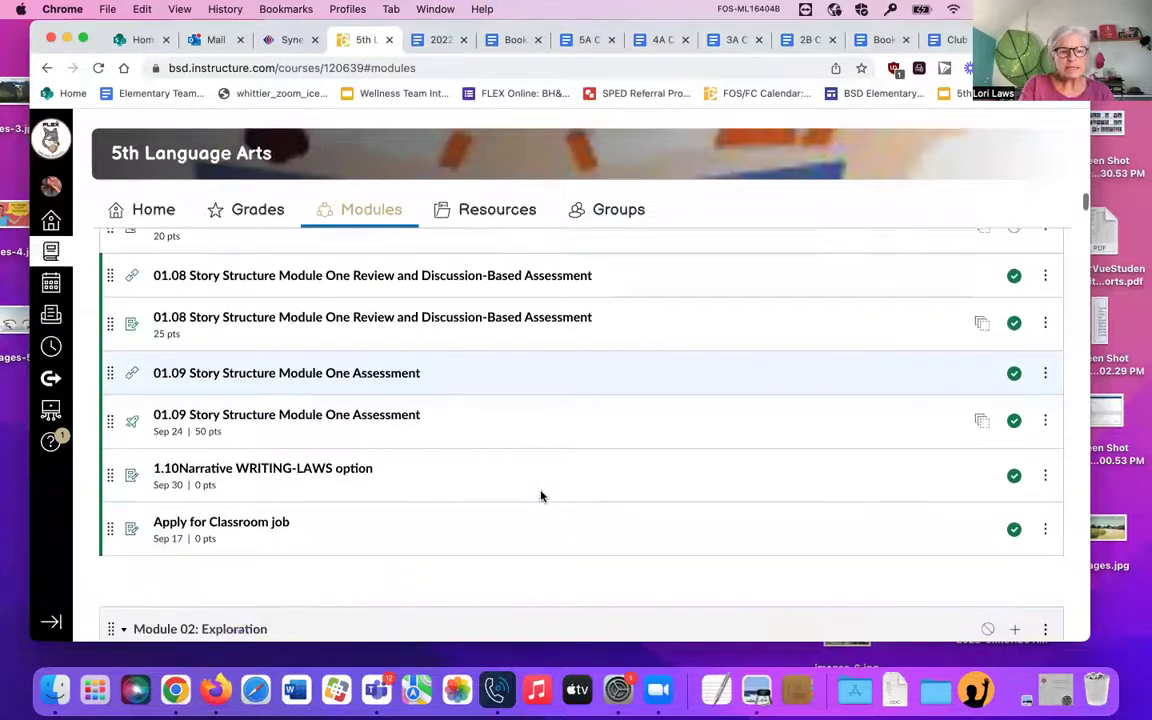
Step: Open the '1.10Narrative WRITING-LAWS option' assignment from the 5th Language Arts modules list
{"action": "left_click", "coordinate": [249, 433]}
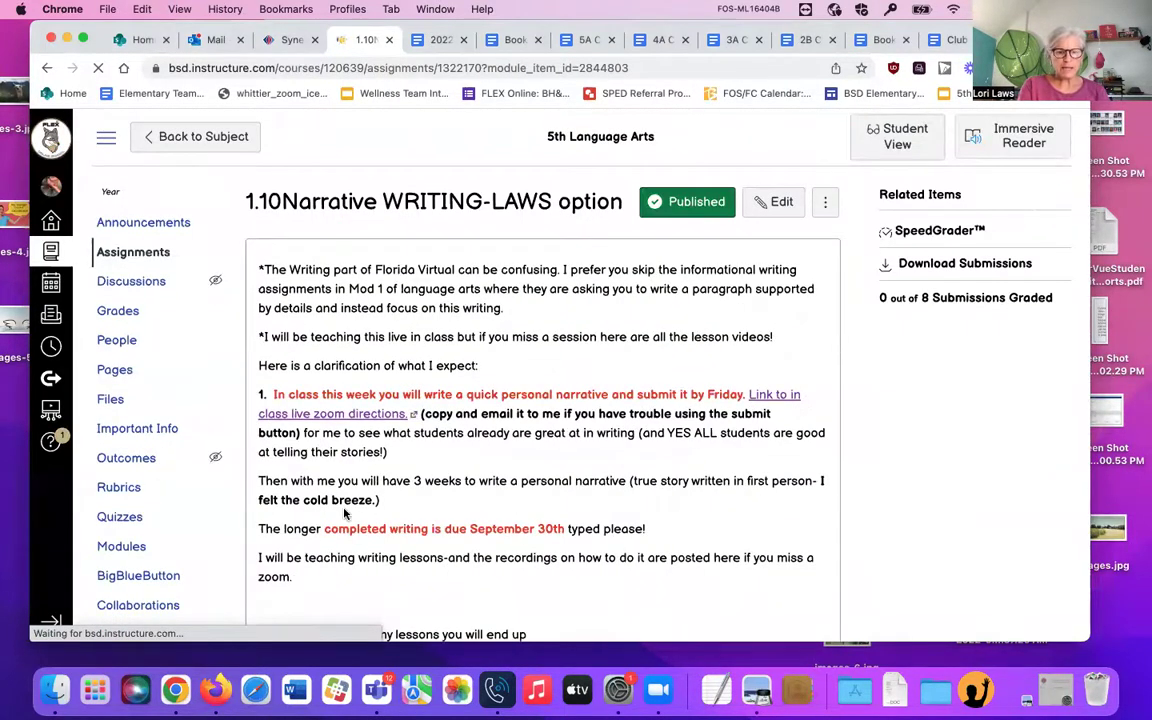
Step: Scroll down to the Lesson 7–9 videos and shift the browser window slightly left and down
{"action": "scroll", "coordinate": [344, 514], "scroll_direction": "down", "scroll_amount": 5}
{"action": "scroll", "coordinate": [344, 514], "scroll_direction": "down", "scroll_amount": 10}
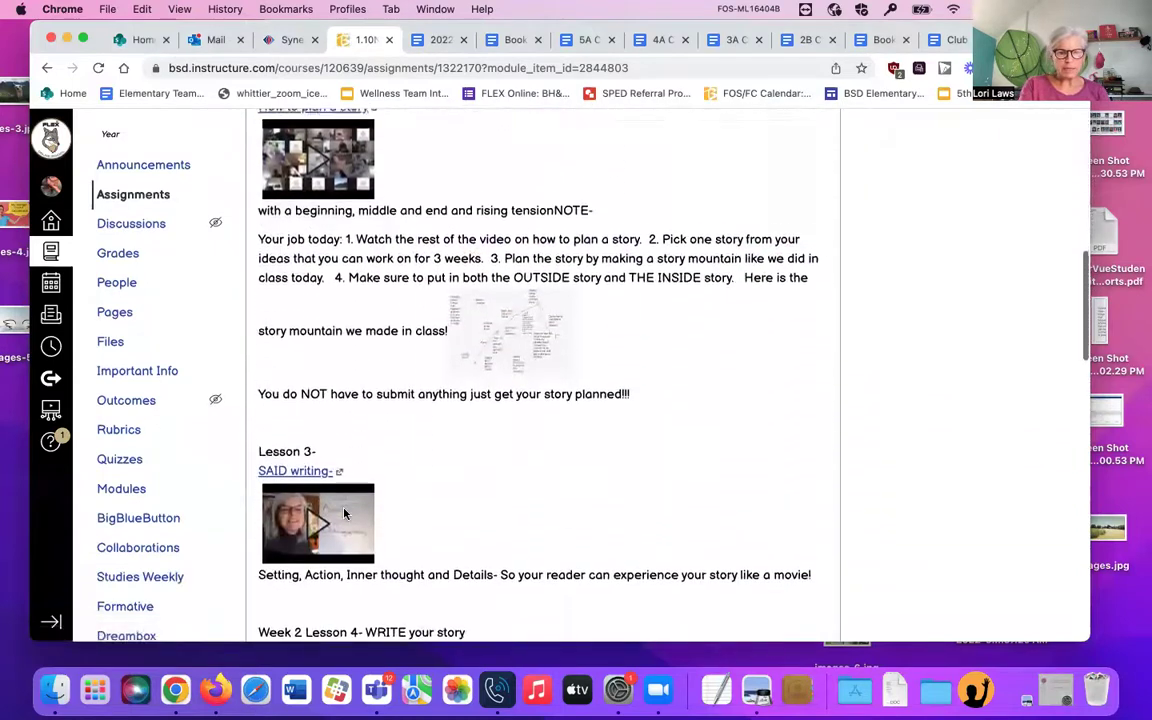
{"action": "scroll", "coordinate": [344, 514], "scroll_direction": "down", "scroll_amount": 7}
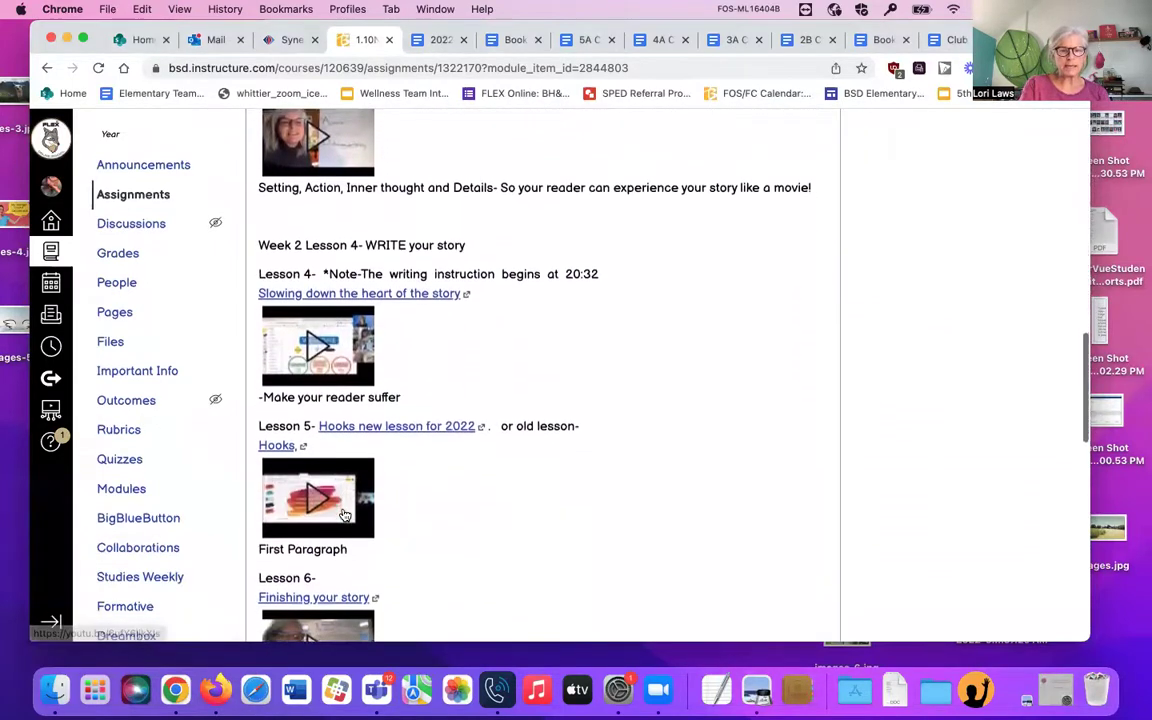
{"action": "scroll", "coordinate": [344, 514], "scroll_direction": "down", "scroll_amount": 1}
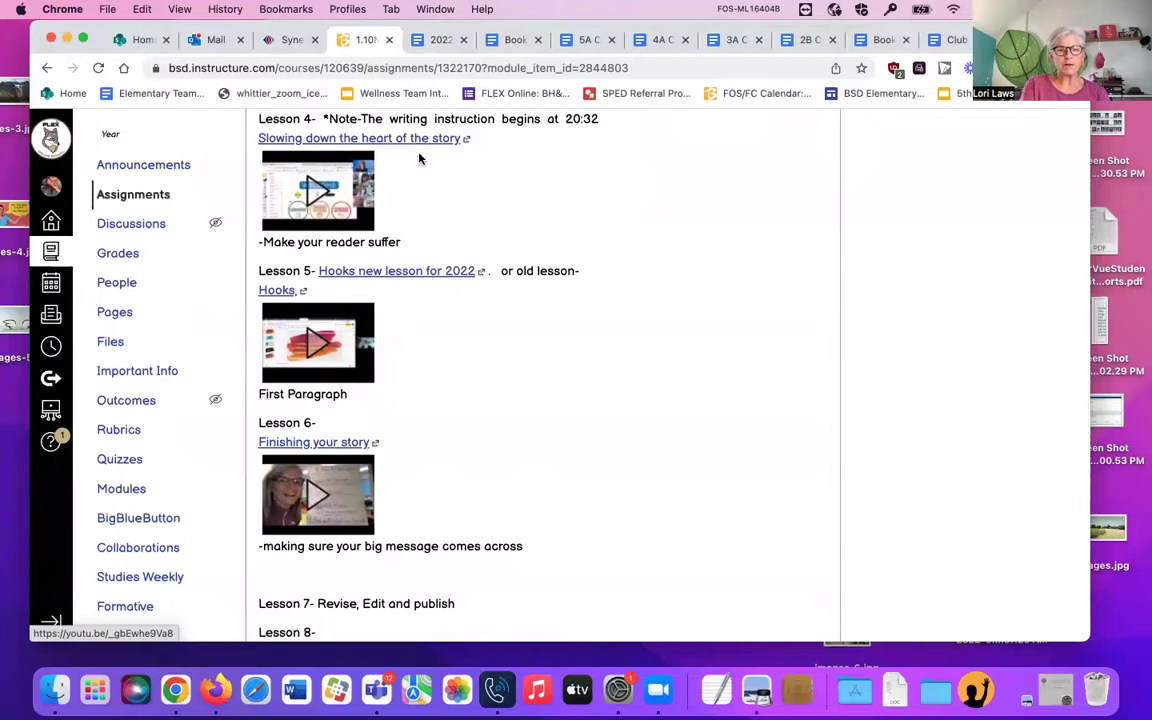
{"action": "scroll", "coordinate": [429, 292], "scroll_direction": "down", "scroll_amount": 4}
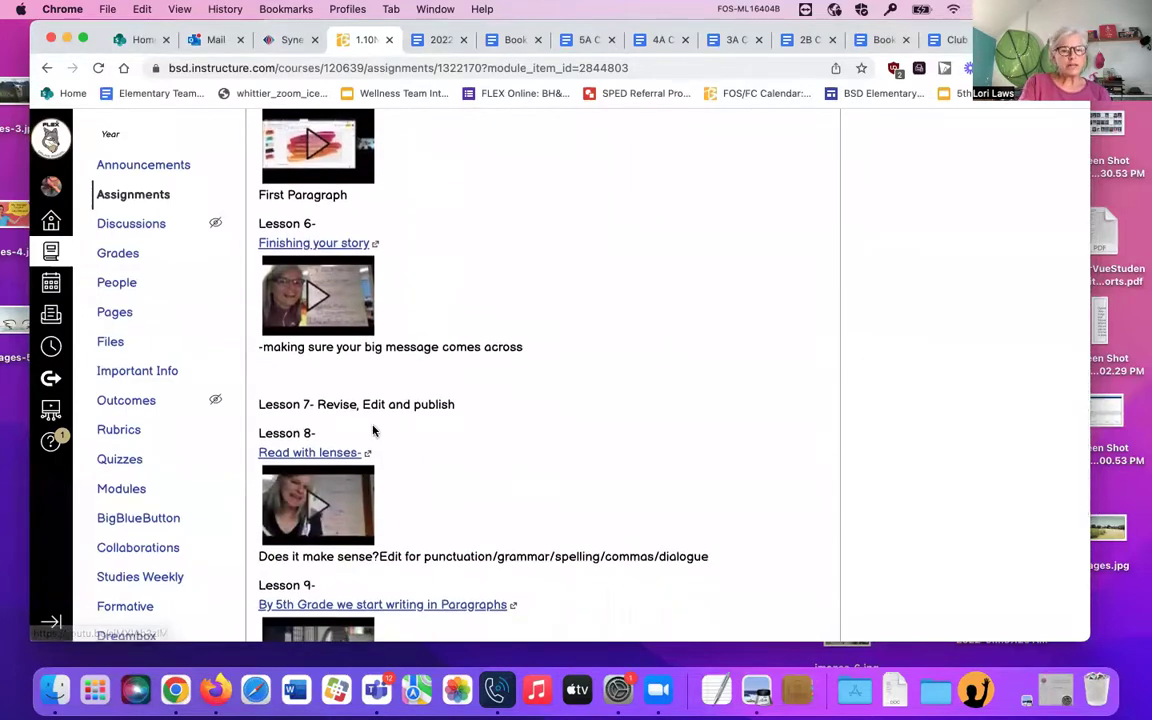
{"action": "scroll", "coordinate": [373, 429], "scroll_direction": "down", "scroll_amount": 2}
{"action": "scroll", "coordinate": [373, 430], "scroll_direction": "down", "scroll_amount": 1}
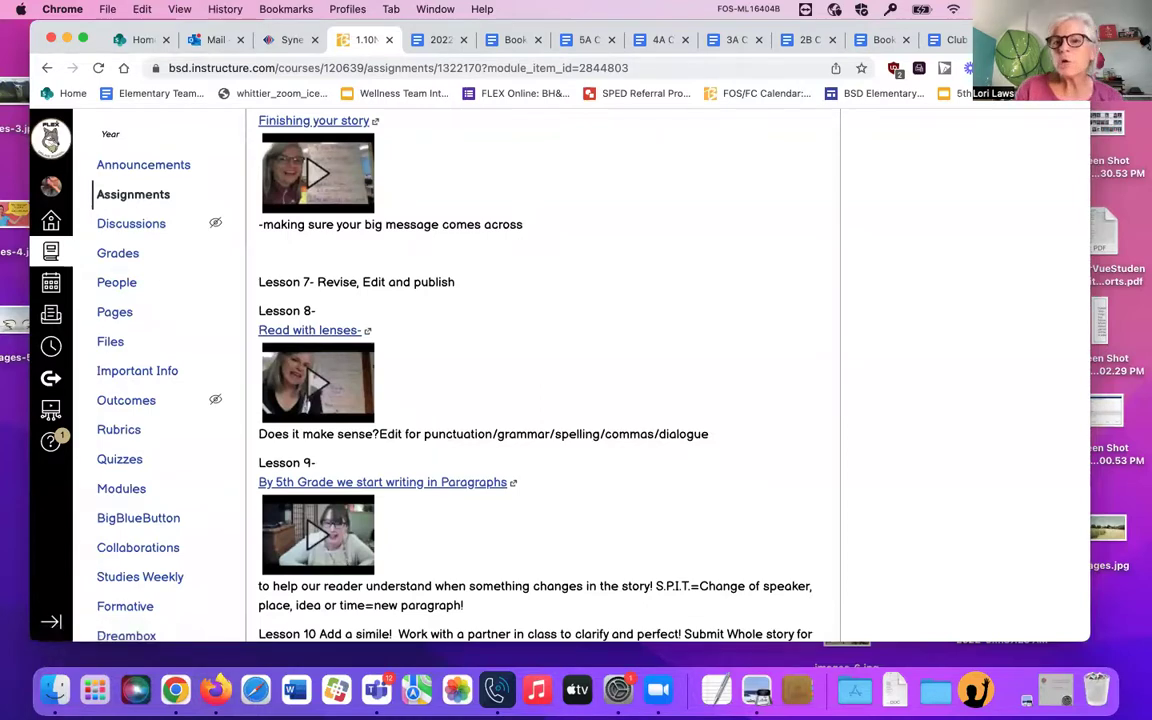
{"action": "left_click_drag", "start_coordinate": [520, 32], "coordinate": [471, 80]}
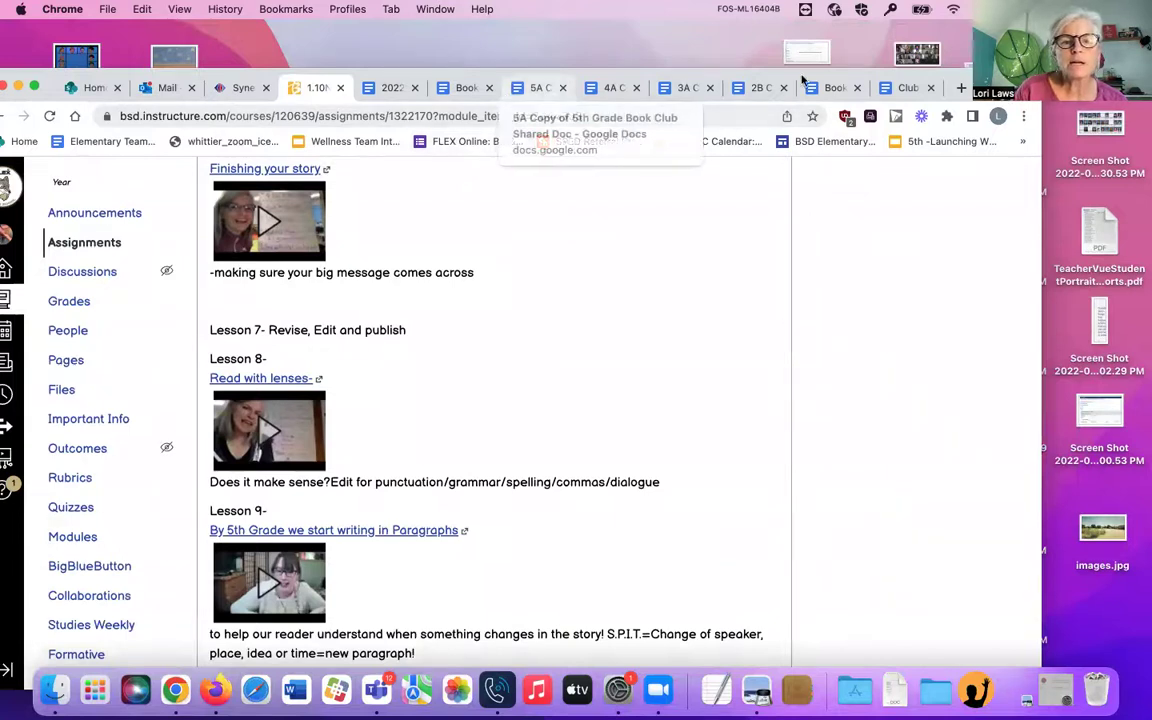
Step: Open Google Drive in a new browser tab via the Google apps grid
{"action": "key", "text": "super+t"}
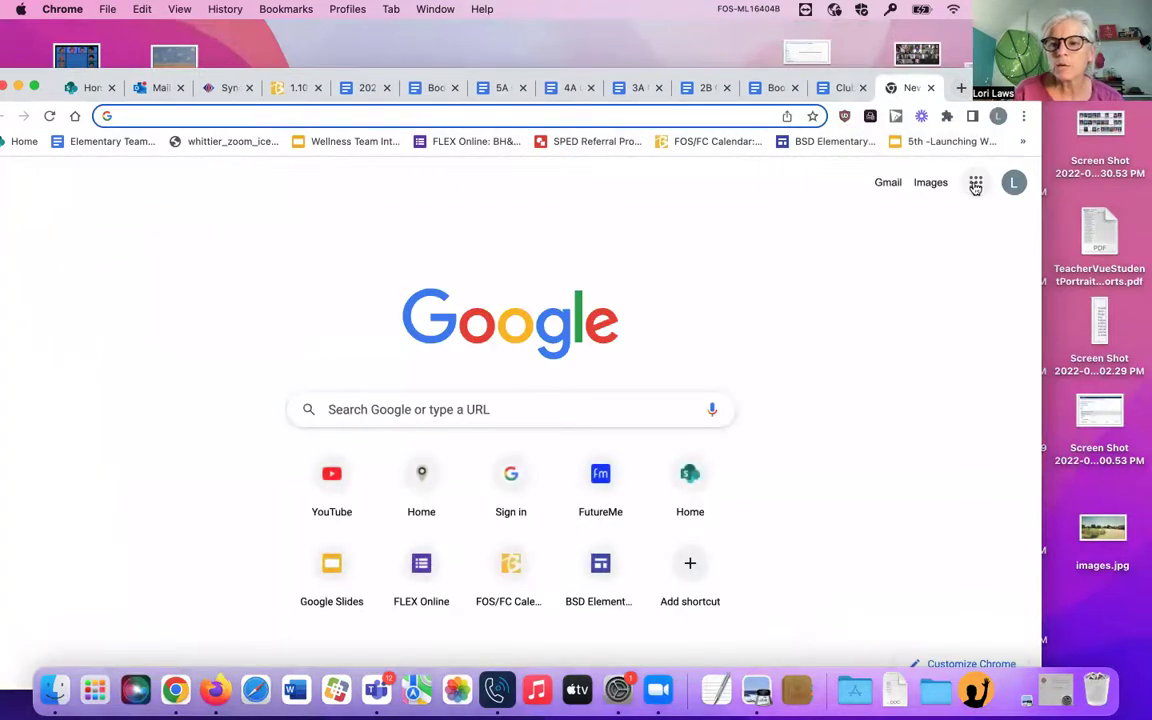
{"action": "left_click", "coordinate": [976, 184]}
{"action": "left_click", "coordinate": [983, 252]}
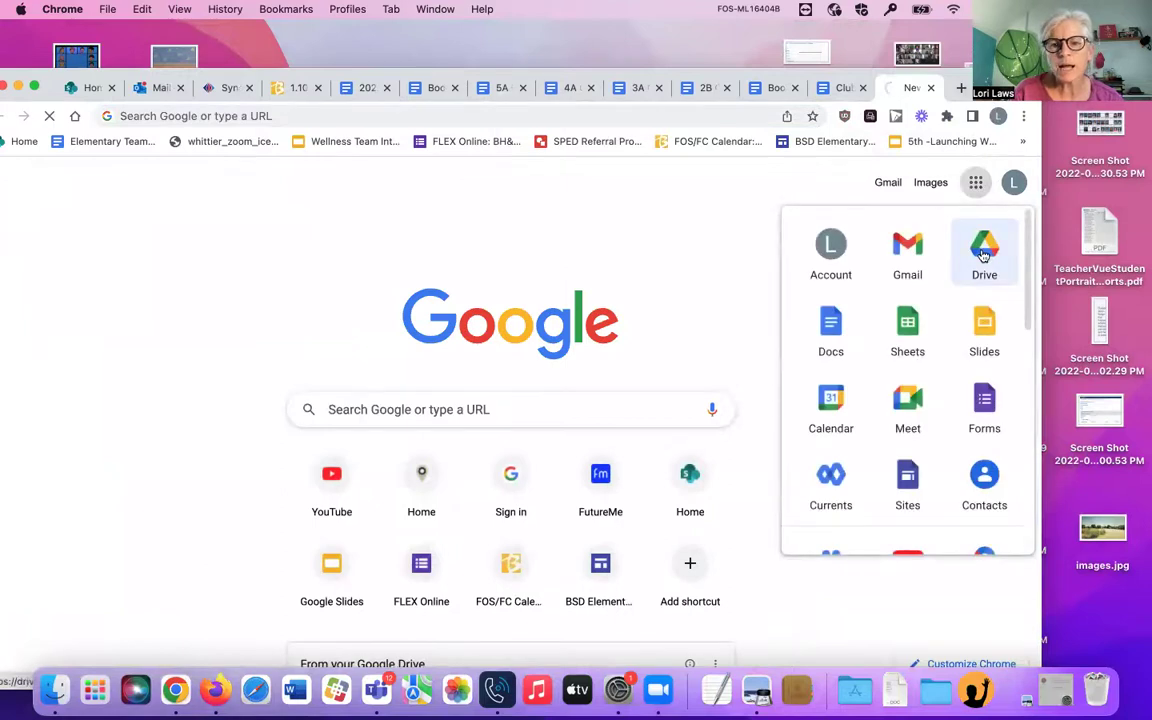
Step: Search Drive for 'hostess fruit pie' and open the Ms Laws Narrative Story document
{"action": "left_click", "coordinate": [283, 183]}
{"action": "type", "text": "hostess fruit pie"}
{"action": "key", "text": "Return"}
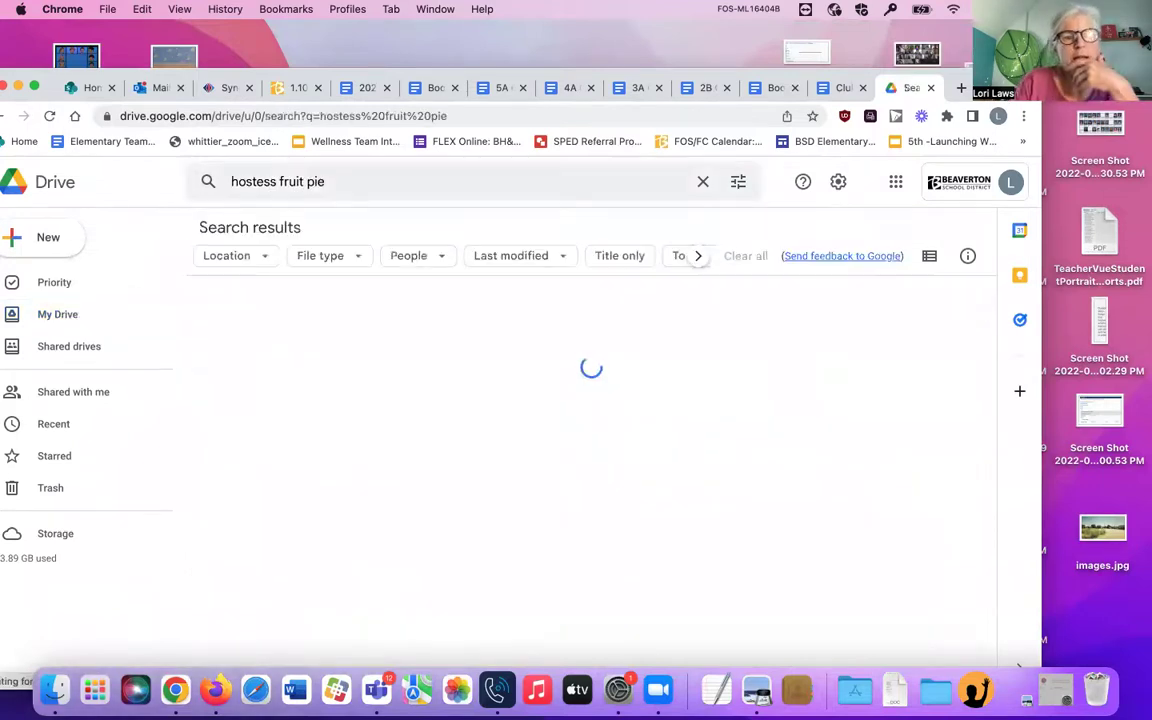
{"action": "left_click", "coordinate": [323, 357]}
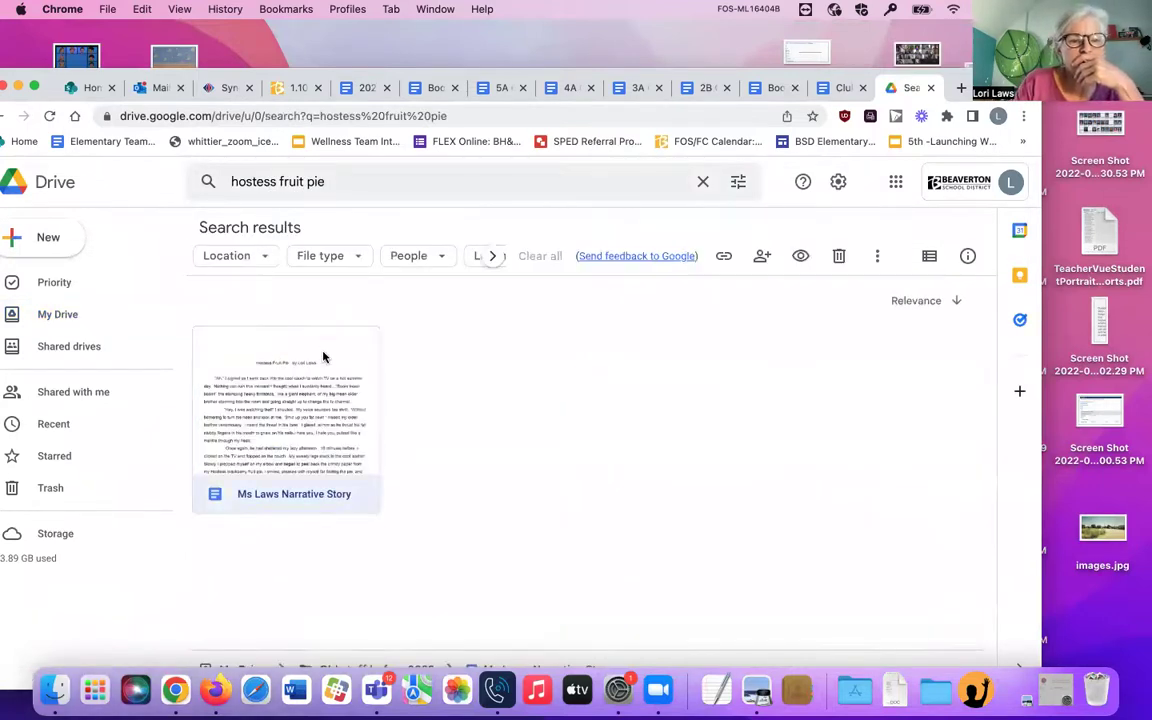
{"action": "double_click", "coordinate": [323, 367]}
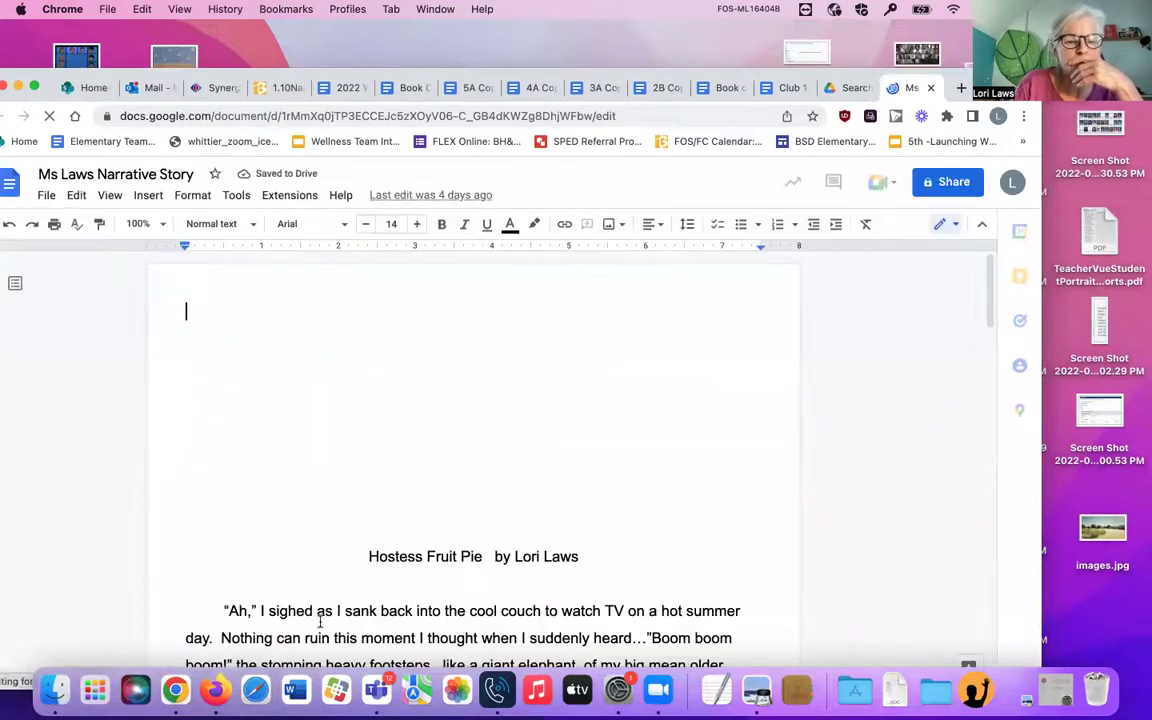
Step: Add extra letters to the opening sentence, making 'sankee', 'coolt' and 'sumnmer'
{"action": "left_click", "coordinate": [373, 611]}
{"action": "type", "text": "ee"}
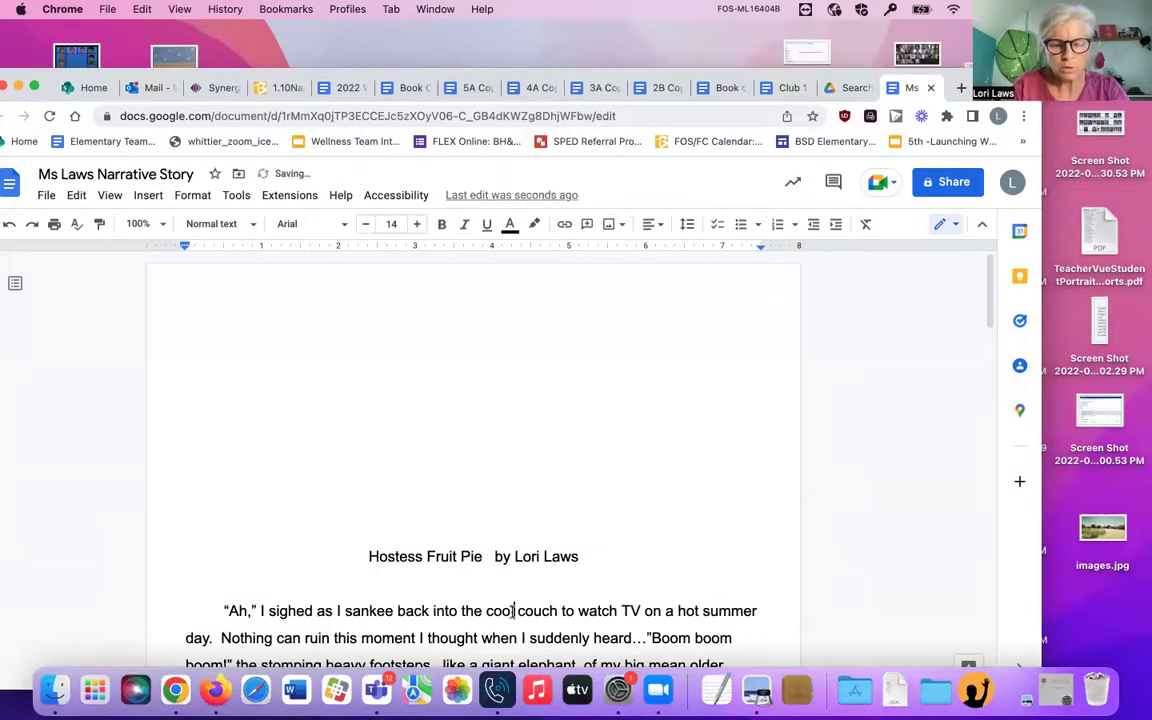
{"action": "left_click", "coordinate": [514, 611]}
{"action": "type", "text": "t"}
{"action": "left_click", "coordinate": [734, 611]}
{"action": "type", "text": "n"}
Step: Scroll through the Hostess Fruit Pie story to review its paragraphs
{"action": "left_click", "coordinate": [672, 532]}
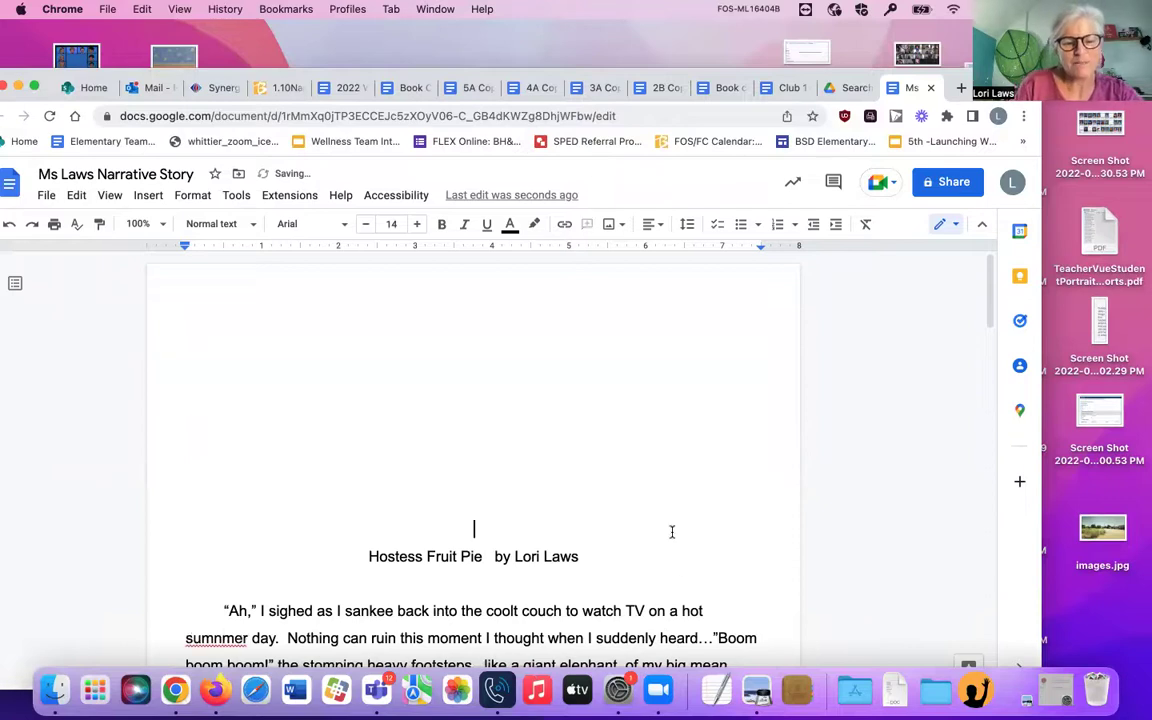
{"action": "scroll", "coordinate": [457, 488], "scroll_direction": "down", "scroll_amount": 5}
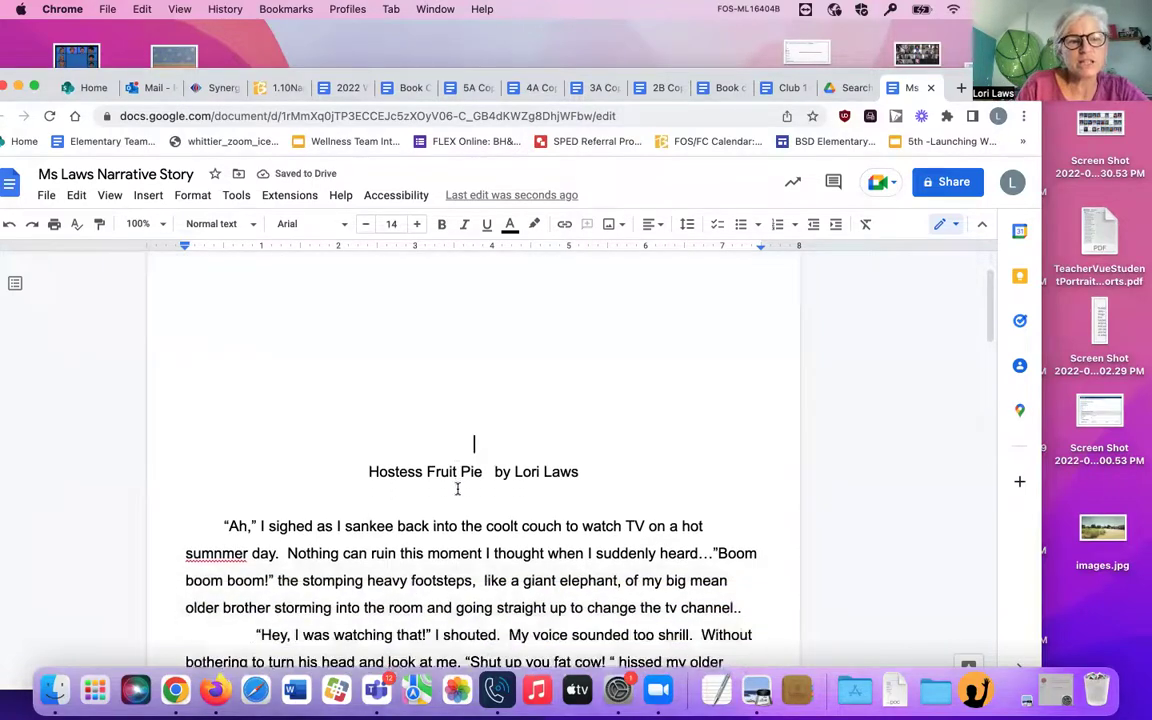
{"action": "scroll", "coordinate": [462, 470], "scroll_direction": "up", "scroll_amount": 2}
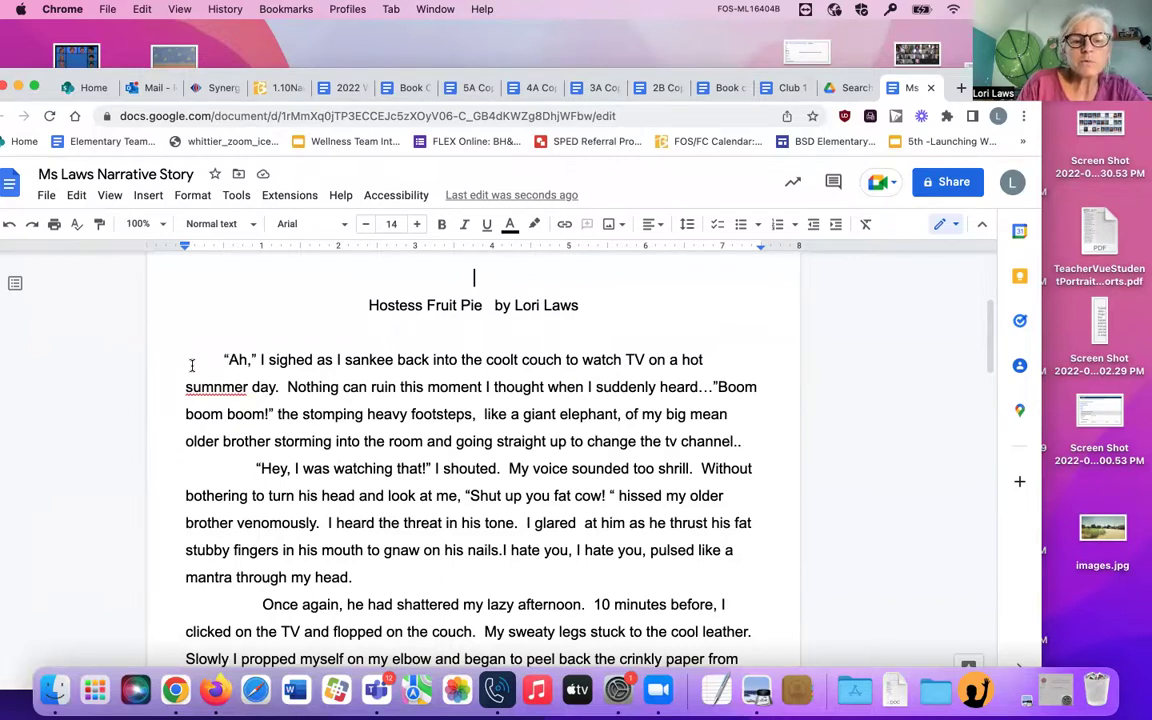
{"action": "scroll", "coordinate": [203, 416], "scroll_direction": "down", "scroll_amount": 1}
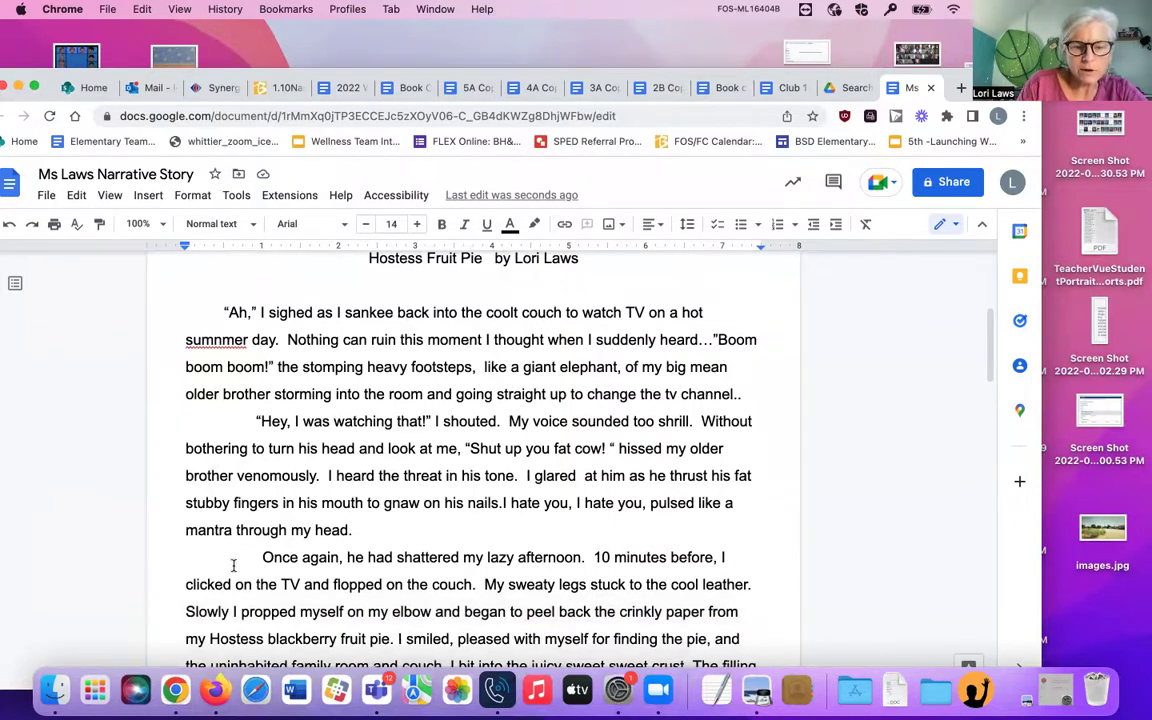
{"action": "scroll", "coordinate": [235, 587], "scroll_direction": "down", "scroll_amount": 5}
{"action": "scroll", "coordinate": [235, 587], "scroll_direction": "up", "scroll_amount": 1}
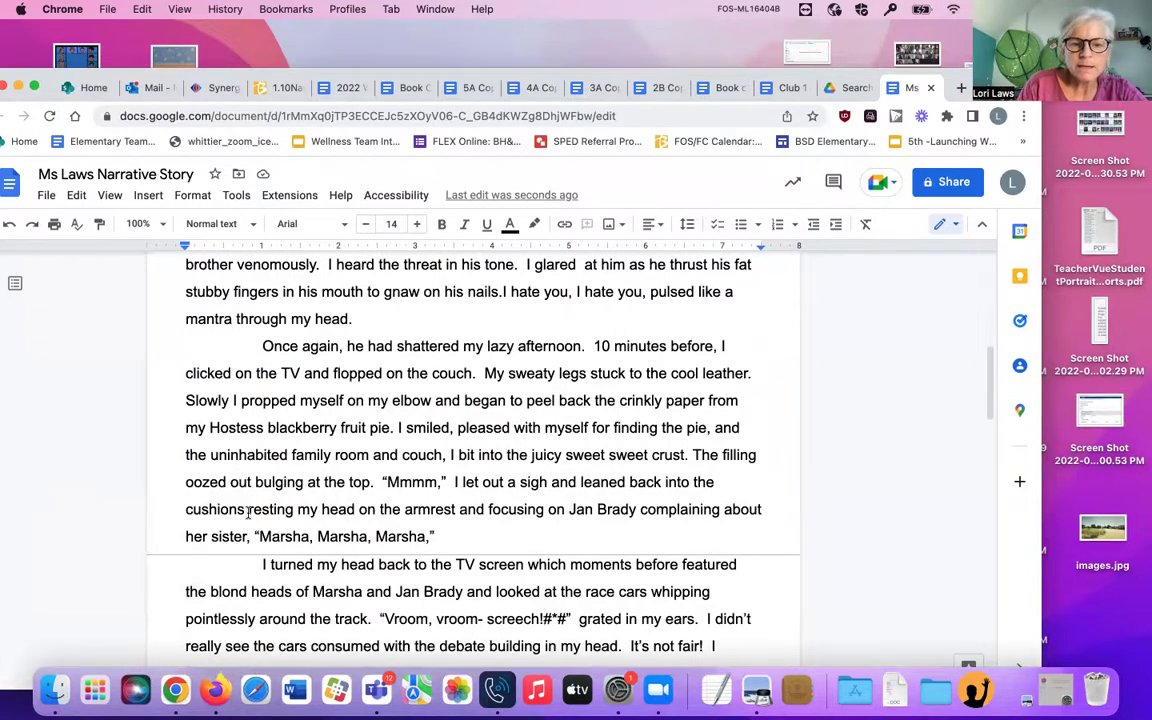
{"action": "scroll", "coordinate": [257, 327], "scroll_direction": "up", "scroll_amount": 10}
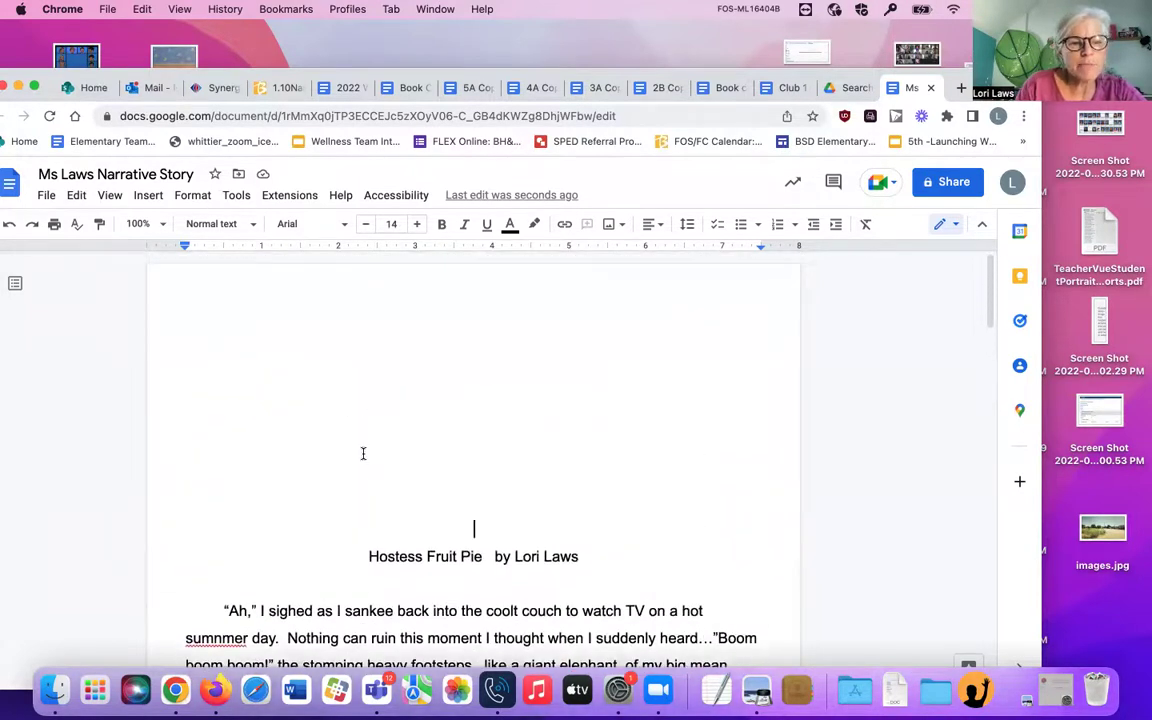
{"action": "scroll", "coordinate": [363, 453], "scroll_direction": "down", "scroll_amount": 5}
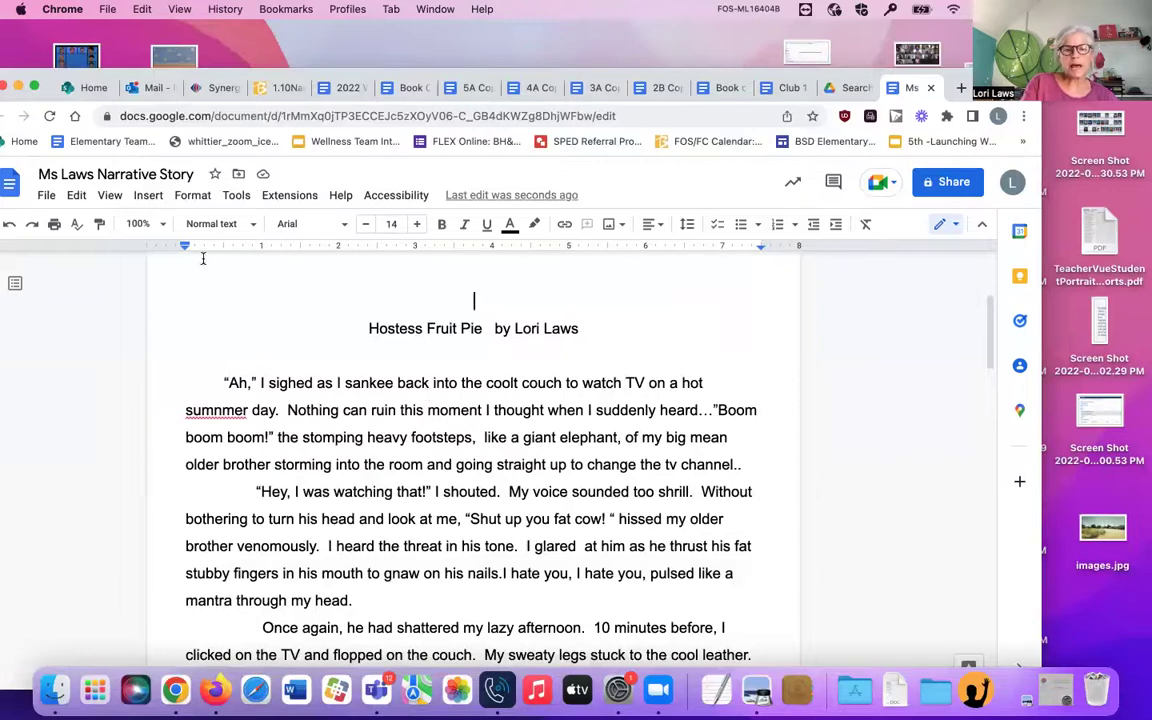
Step: Run Tools > Spelling and grammar check, correcting 'sumnmer' to 'summer' and ignoring 'socked'
{"action": "left_click", "coordinate": [231, 198]}
{"action": "mouse_move", "coordinate": [272, 229]}
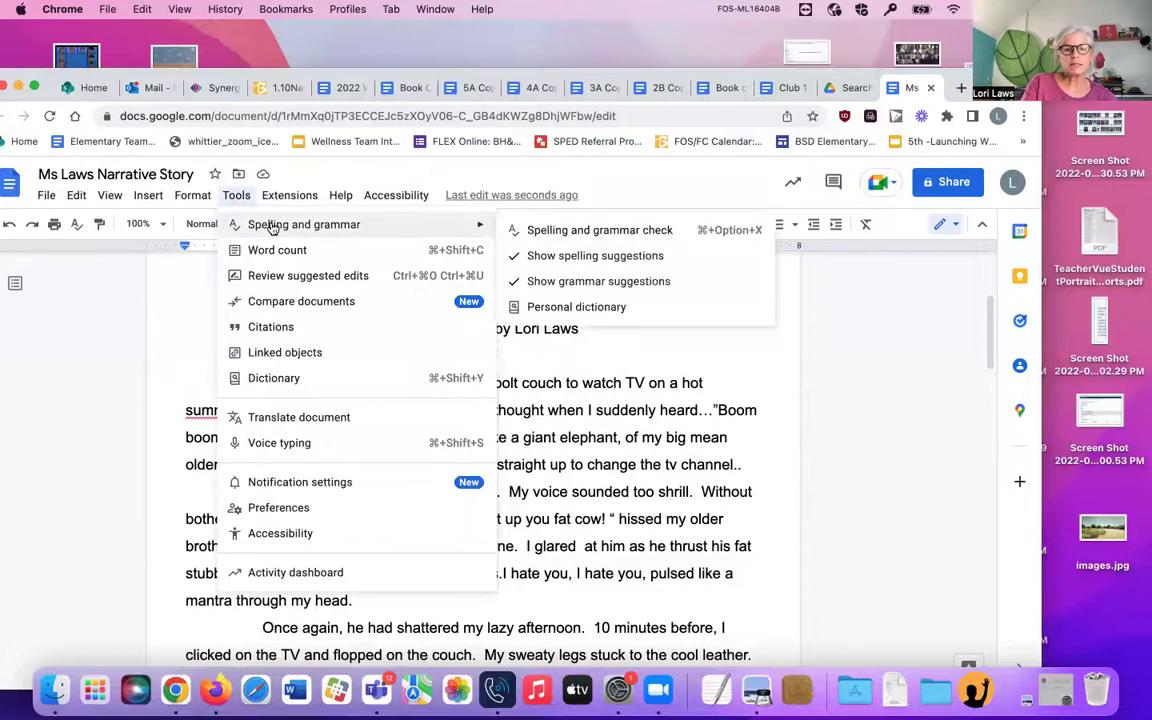
{"action": "left_click", "coordinate": [550, 231]}
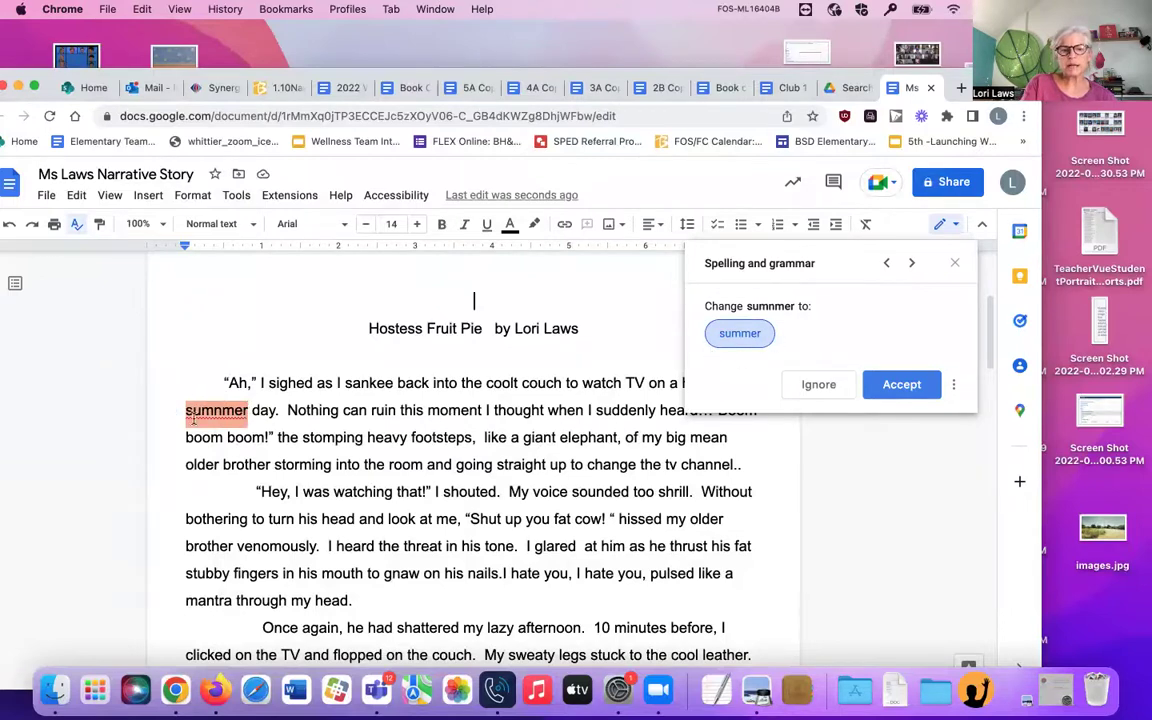
{"action": "left_click", "coordinate": [741, 336]}
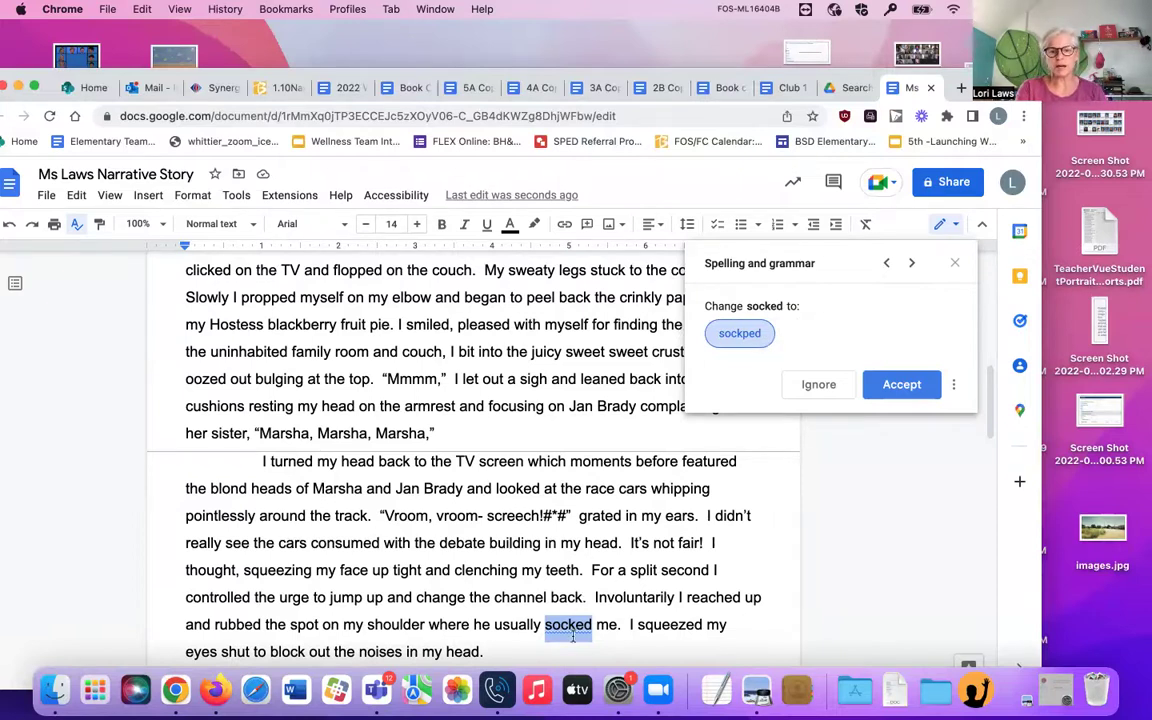
{"action": "left_click", "coordinate": [818, 386]}
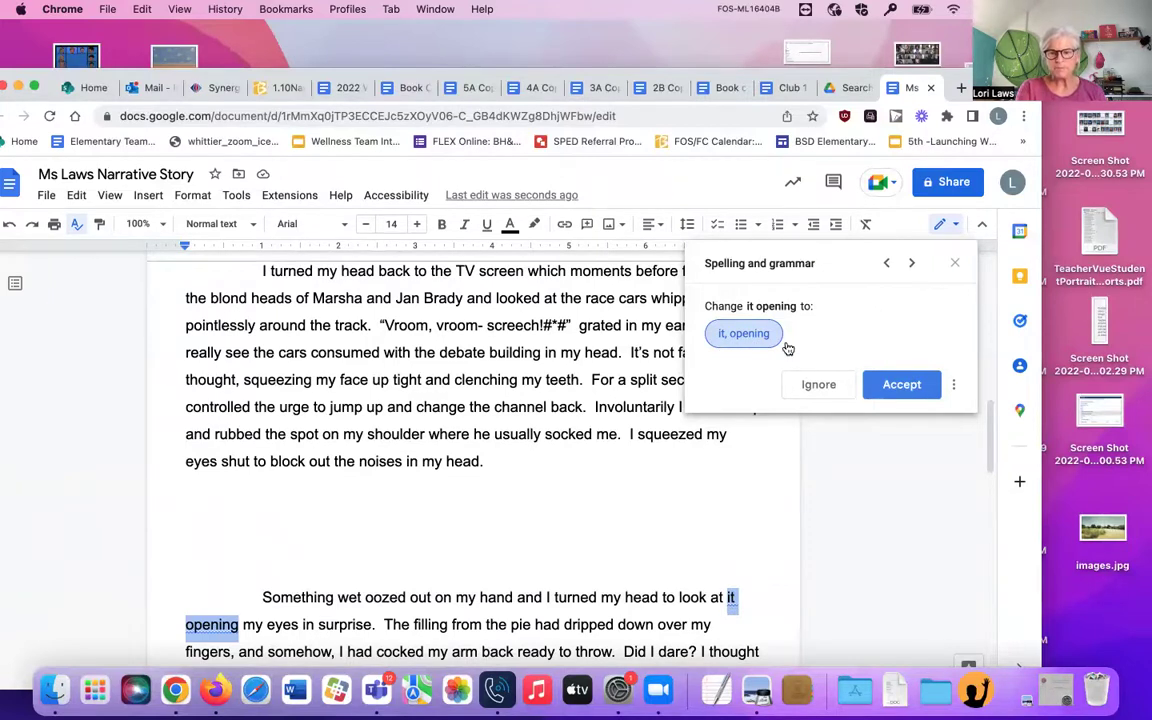
Step: Accept the suggested commas after 'it', 'dangerously' and 'me'
{"action": "left_click", "coordinate": [880, 389]}
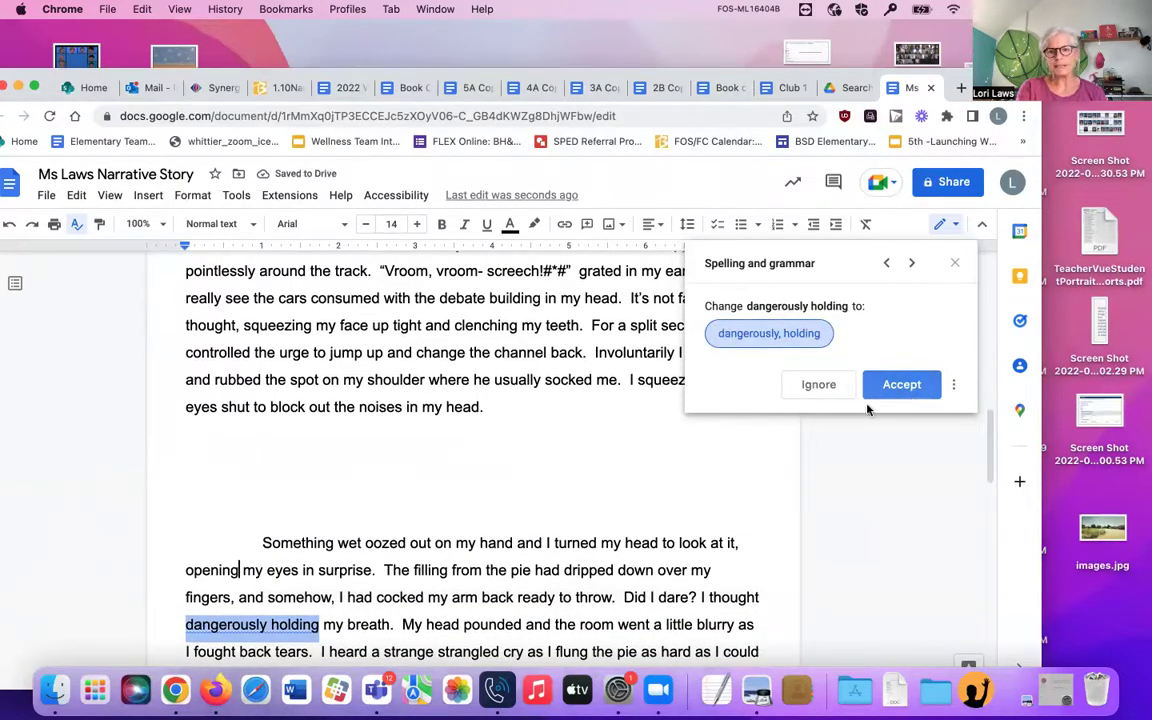
{"action": "left_click", "coordinate": [785, 348]}
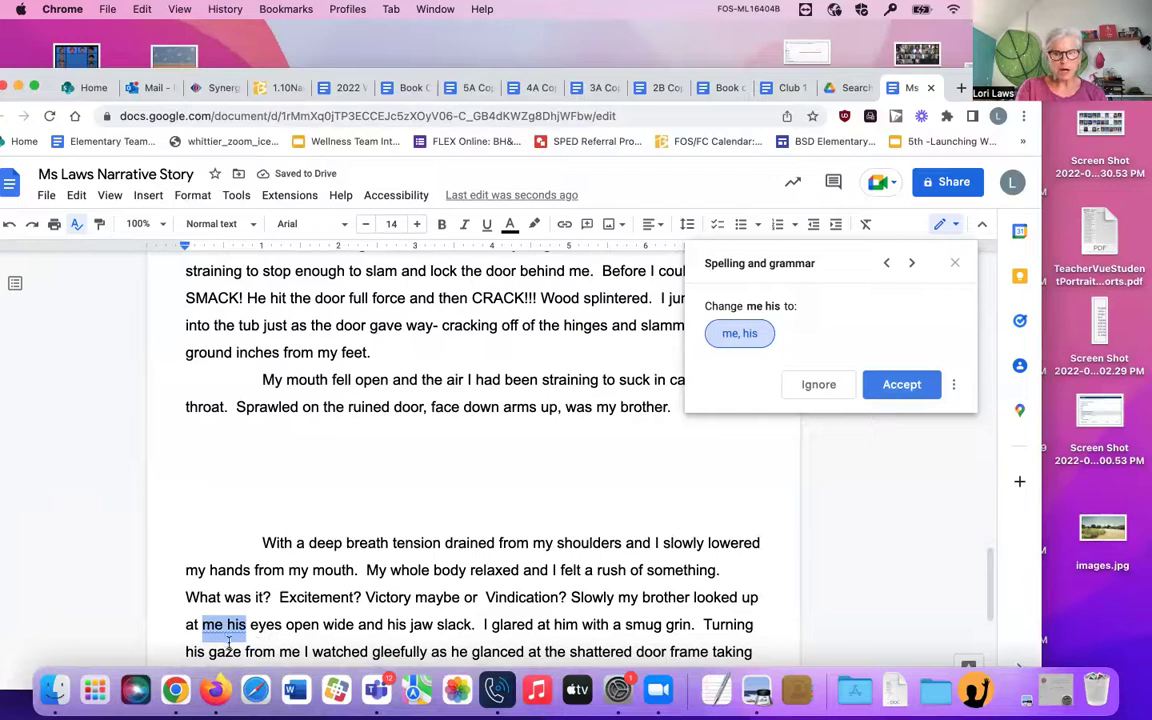
{"action": "left_click", "coordinate": [742, 335]}
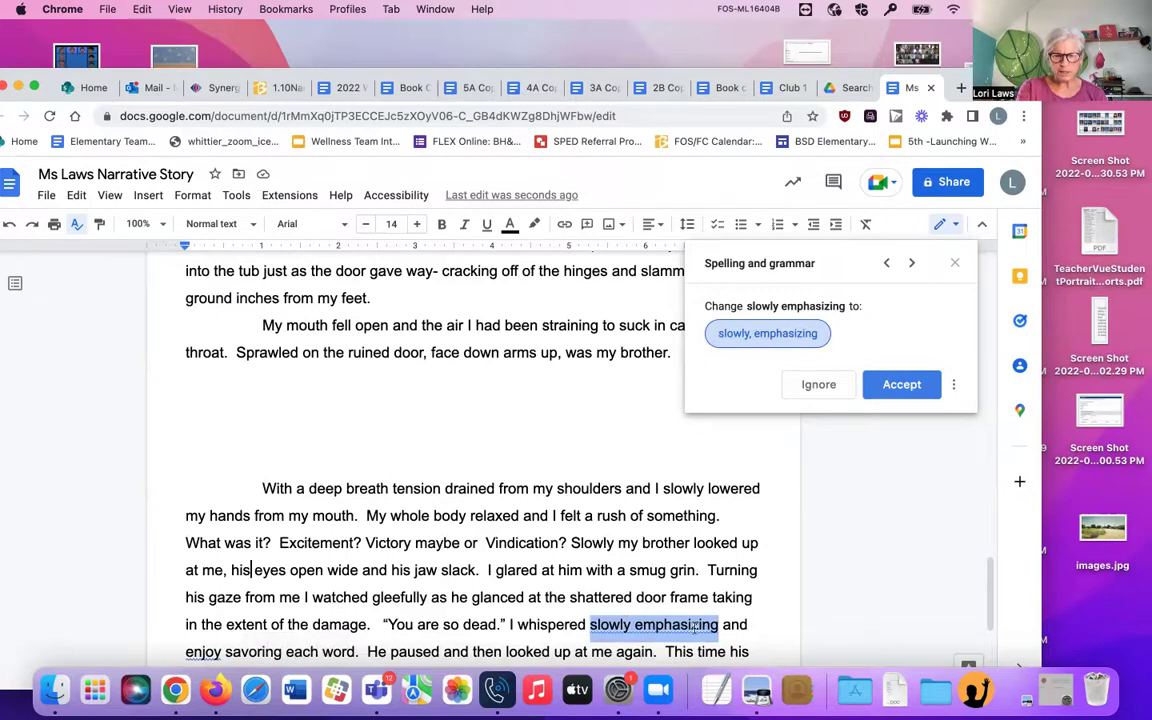
Step: Change 'enjoy' to 'enjoying' and ignore the 'slowly, emphasizing' comma suggestion
{"action": "left_click", "coordinate": [220, 651]}
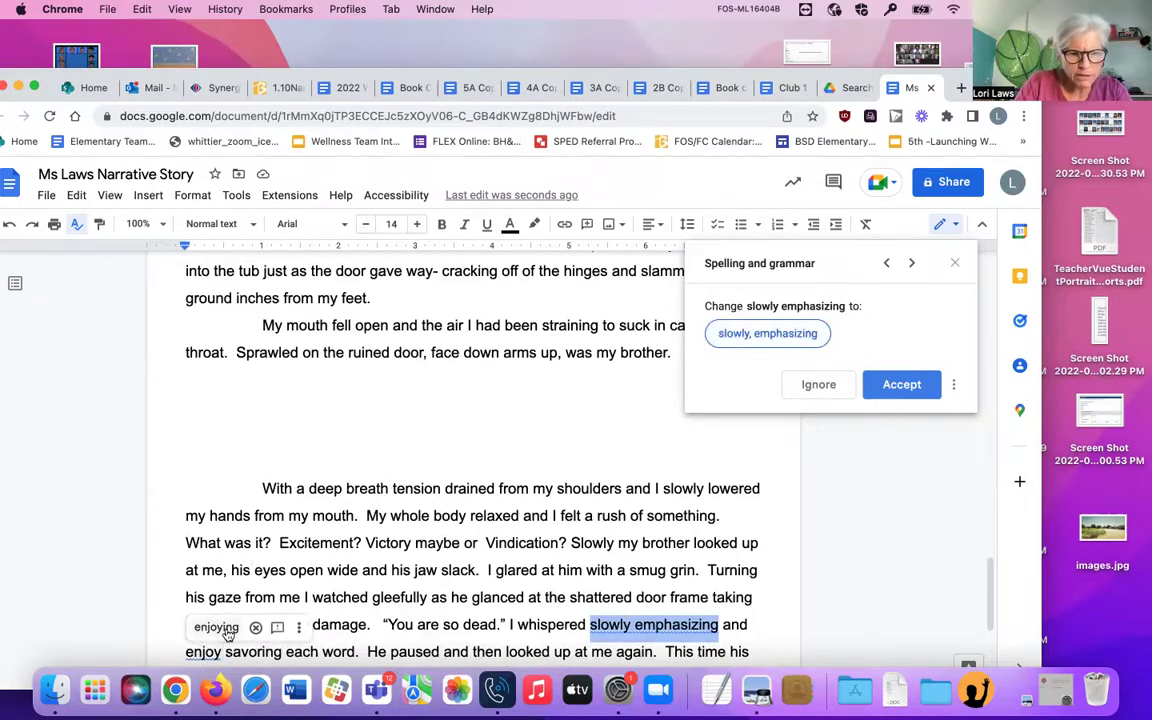
{"action": "left_click", "coordinate": [215, 627]}
{"action": "scroll", "coordinate": [320, 604], "scroll_direction": "down", "scroll_amount": 5}
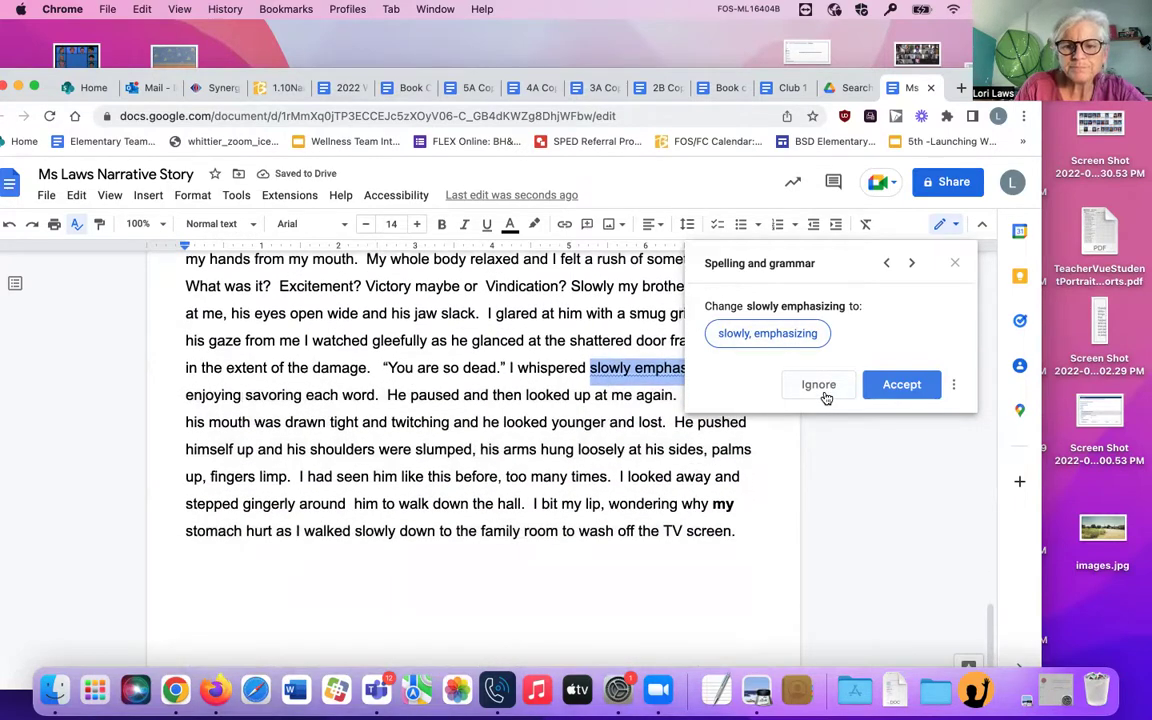
{"action": "left_click", "coordinate": [818, 383]}
{"action": "scroll", "coordinate": [533, 439], "scroll_direction": "down", "scroll_amount": 10}
{"action": "scroll", "coordinate": [533, 439], "scroll_direction": "up", "scroll_amount": 15}
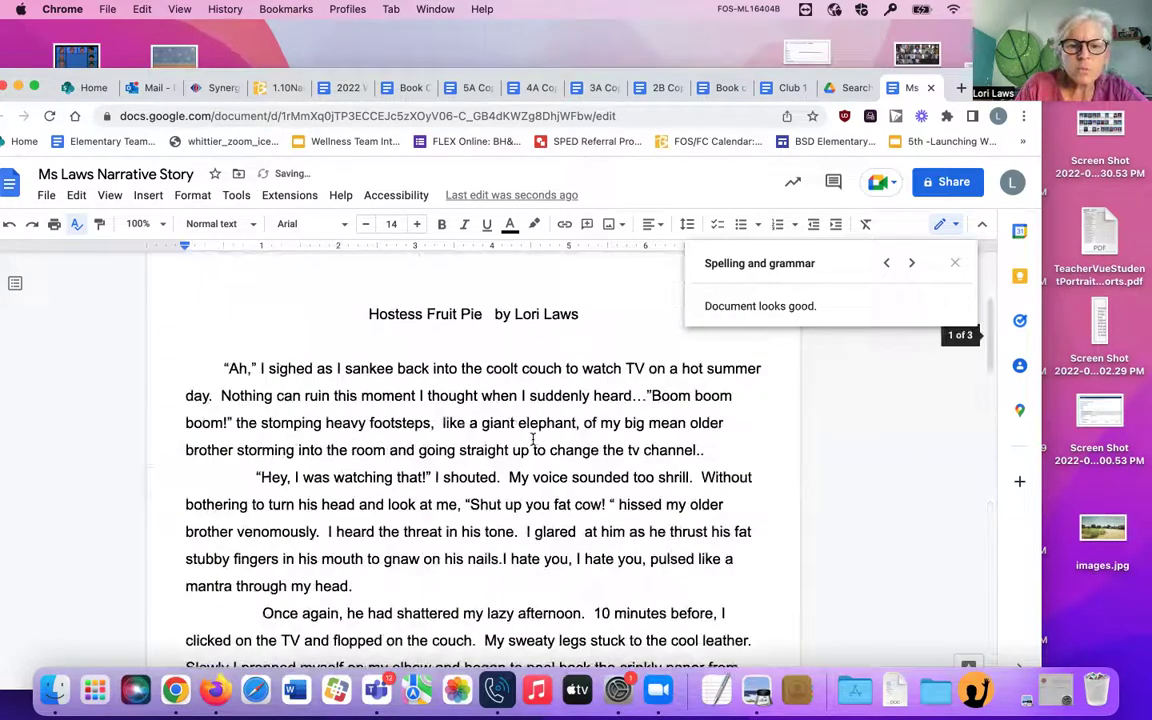
Step: Rerun the Spelling and grammar check and confirm it reports 'Document looks good'
{"action": "scroll", "coordinate": [533, 439], "scroll_direction": "down", "scroll_amount": 1}
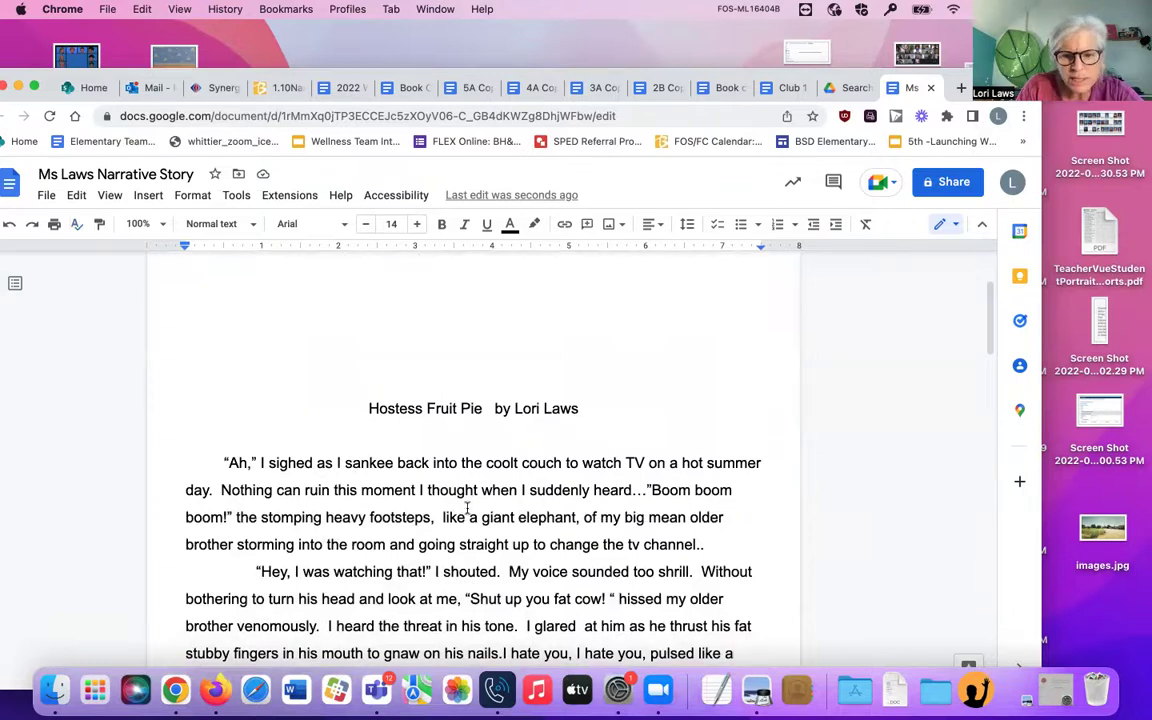
{"action": "scroll", "coordinate": [449, 545], "scroll_direction": "down", "scroll_amount": 5}
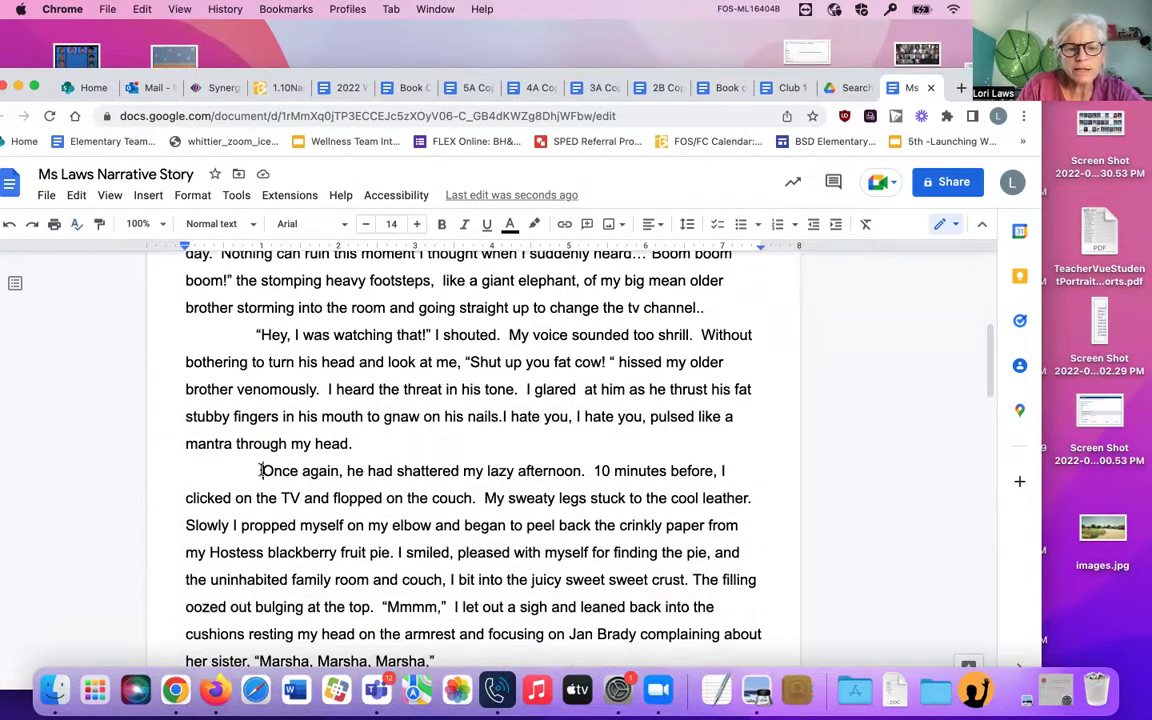
{"action": "left_click", "coordinate": [236, 195]}
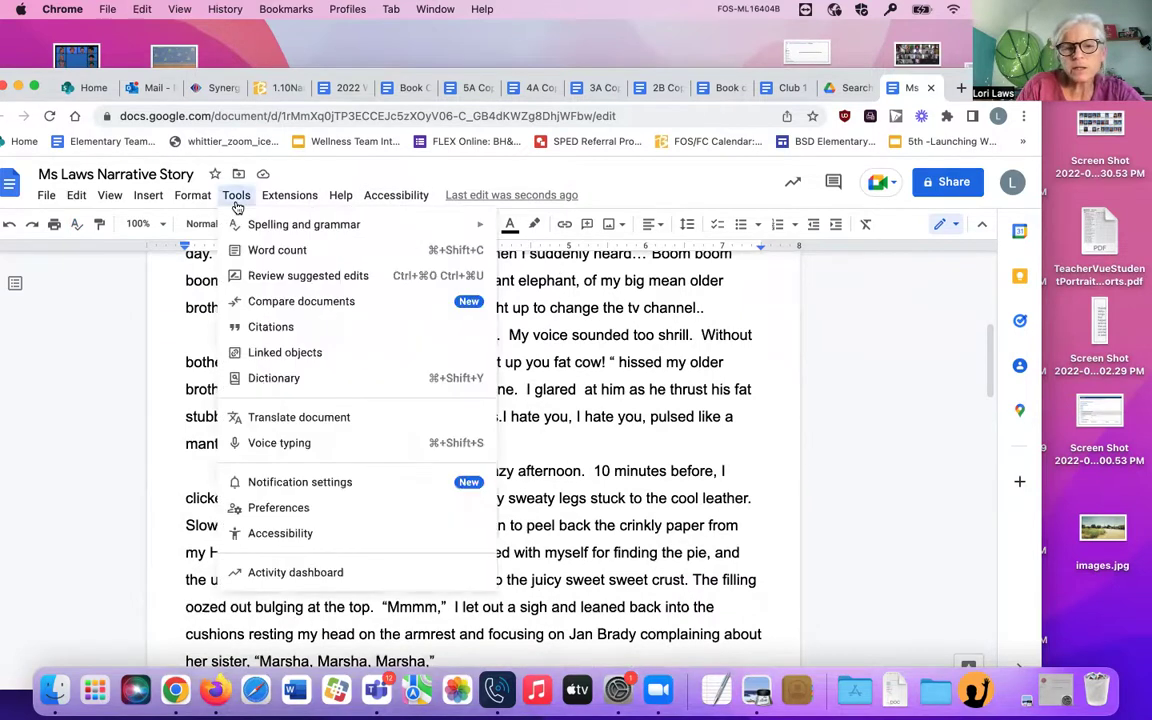
{"action": "mouse_move", "coordinate": [291, 233]}
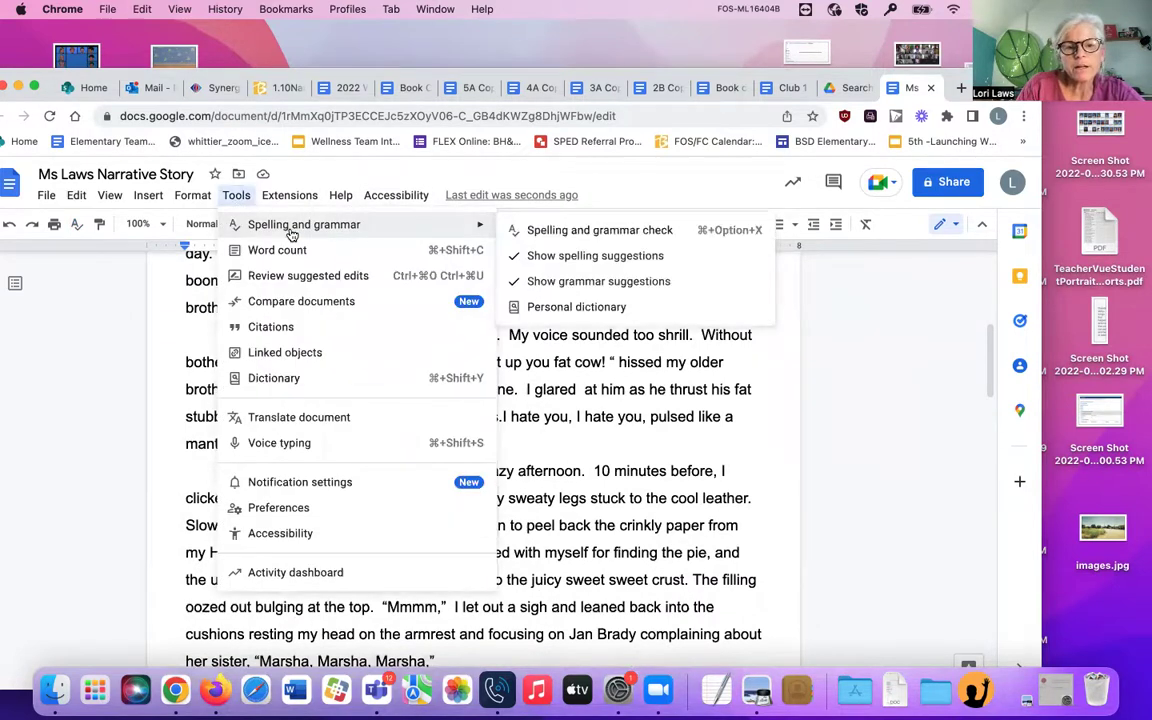
{"action": "left_click", "coordinate": [547, 230]}
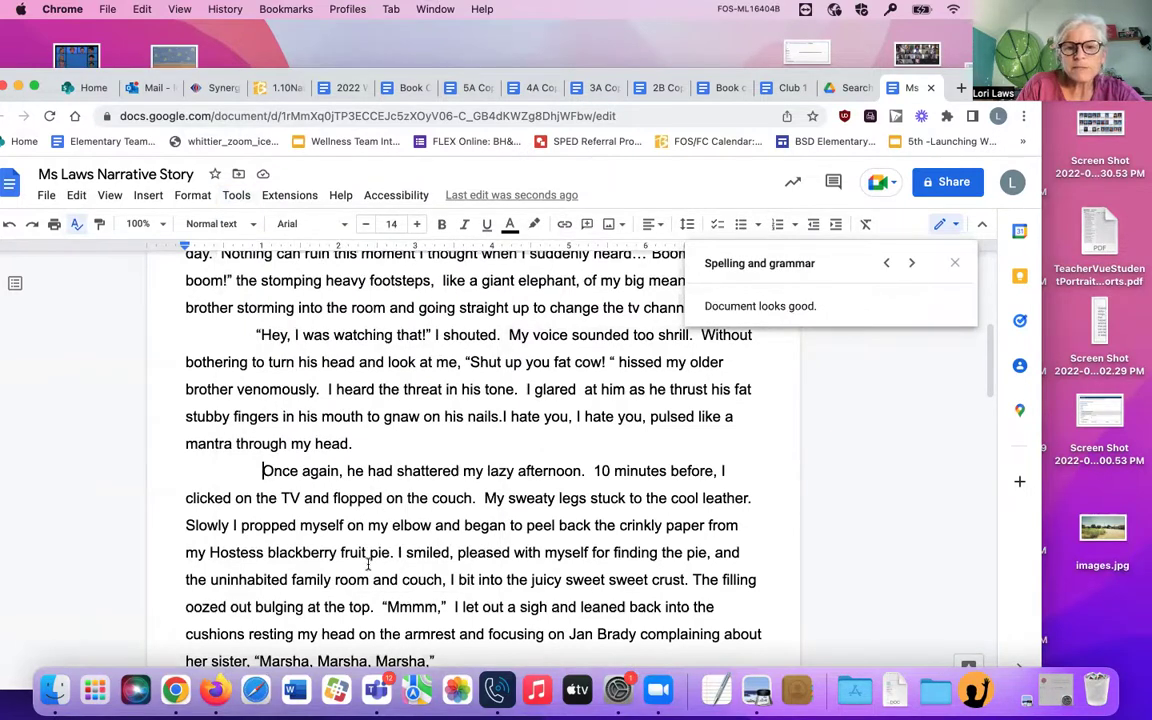
{"action": "scroll", "coordinate": [369, 374], "scroll_direction": "up", "scroll_amount": 5}
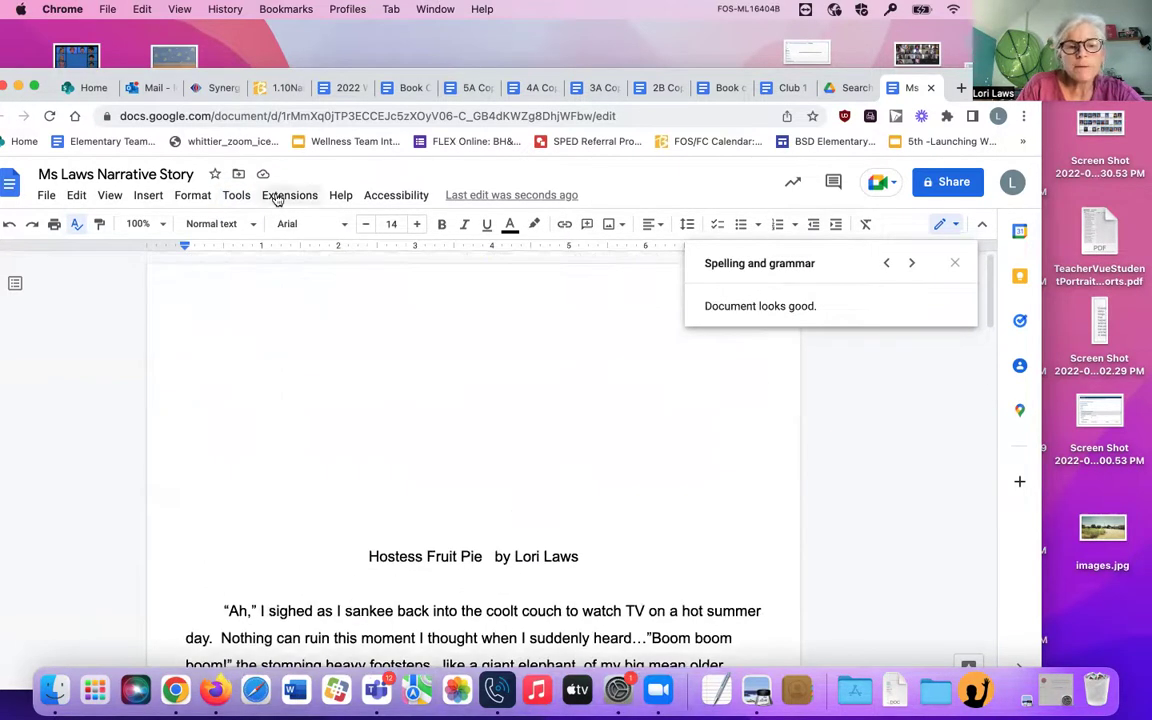
Step: Dismiss the Tools menu and scroll through the story to review it
{"action": "left_click", "coordinate": [238, 197]}
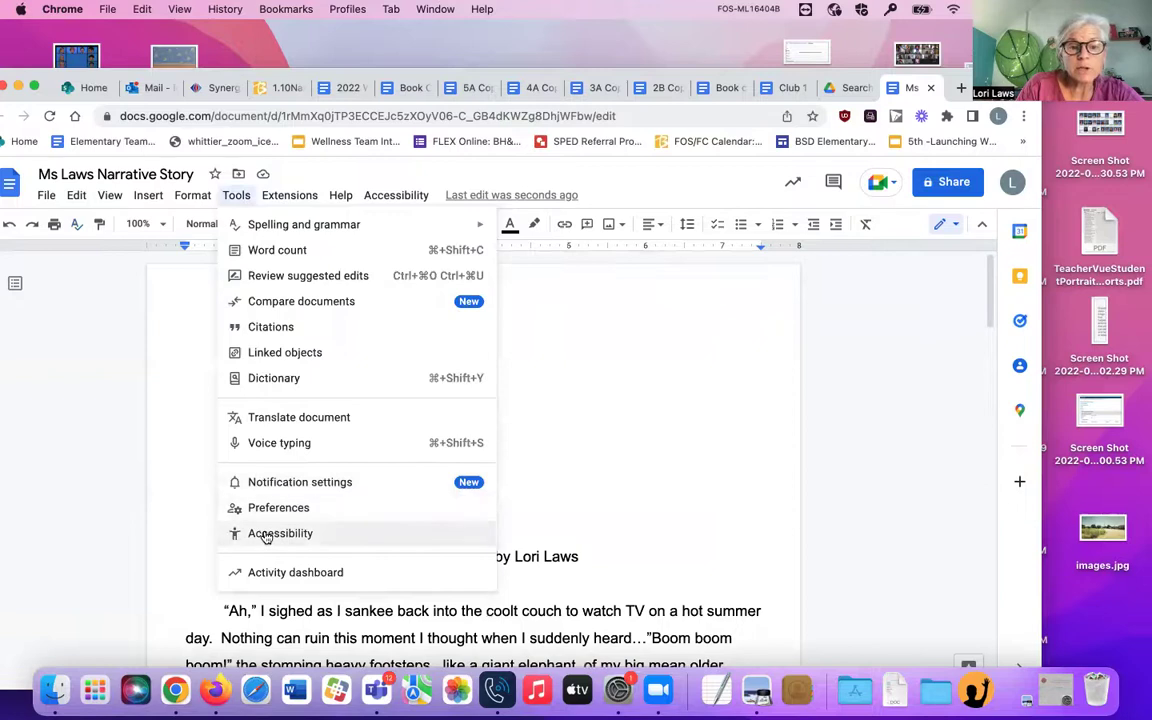
{"action": "left_click", "coordinate": [636, 447]}
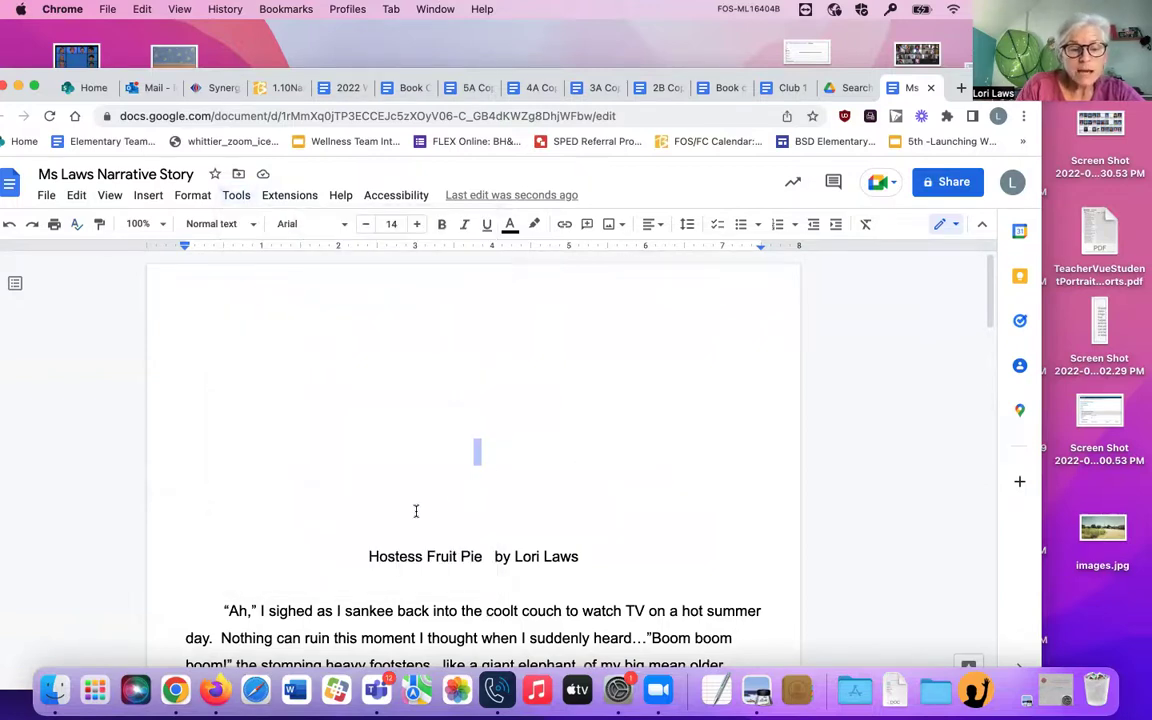
{"action": "scroll", "coordinate": [416, 511], "scroll_direction": "down", "scroll_amount": 10}
{"action": "scroll", "coordinate": [416, 511], "scroll_direction": "up", "scroll_amount": 9}
{"action": "scroll", "coordinate": [416, 511], "scroll_direction": "down", "scroll_amount": 2}
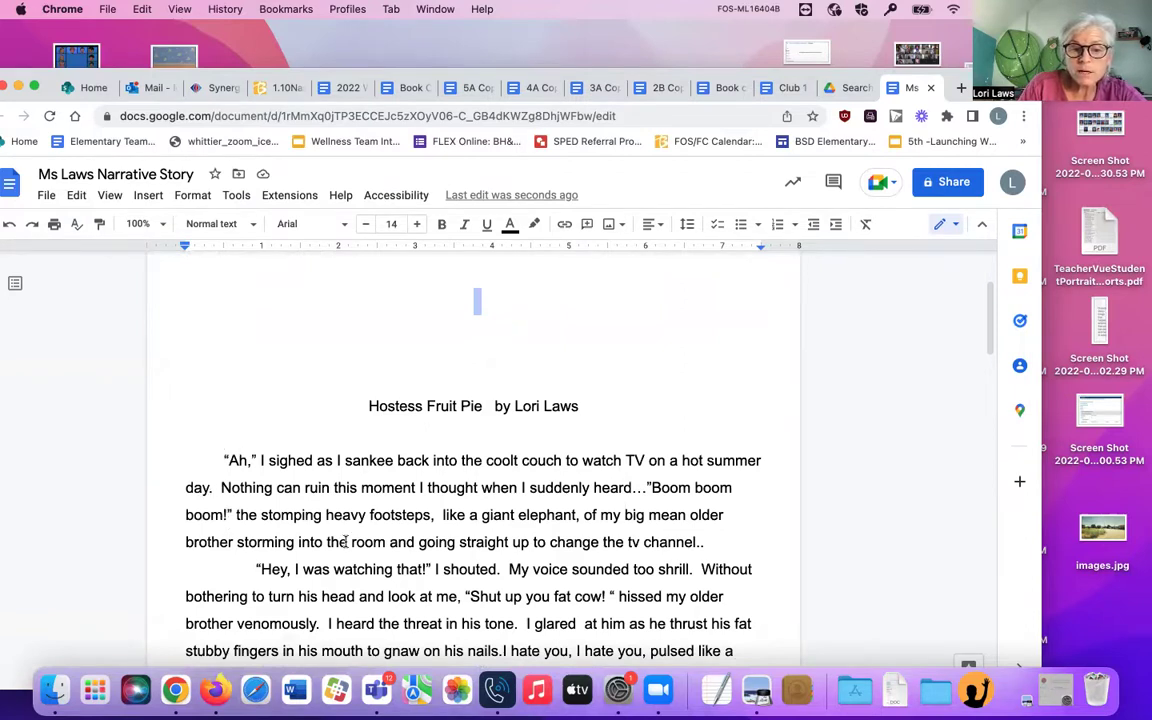
{"action": "scroll", "coordinate": [345, 541], "scroll_direction": "down", "scroll_amount": 4}
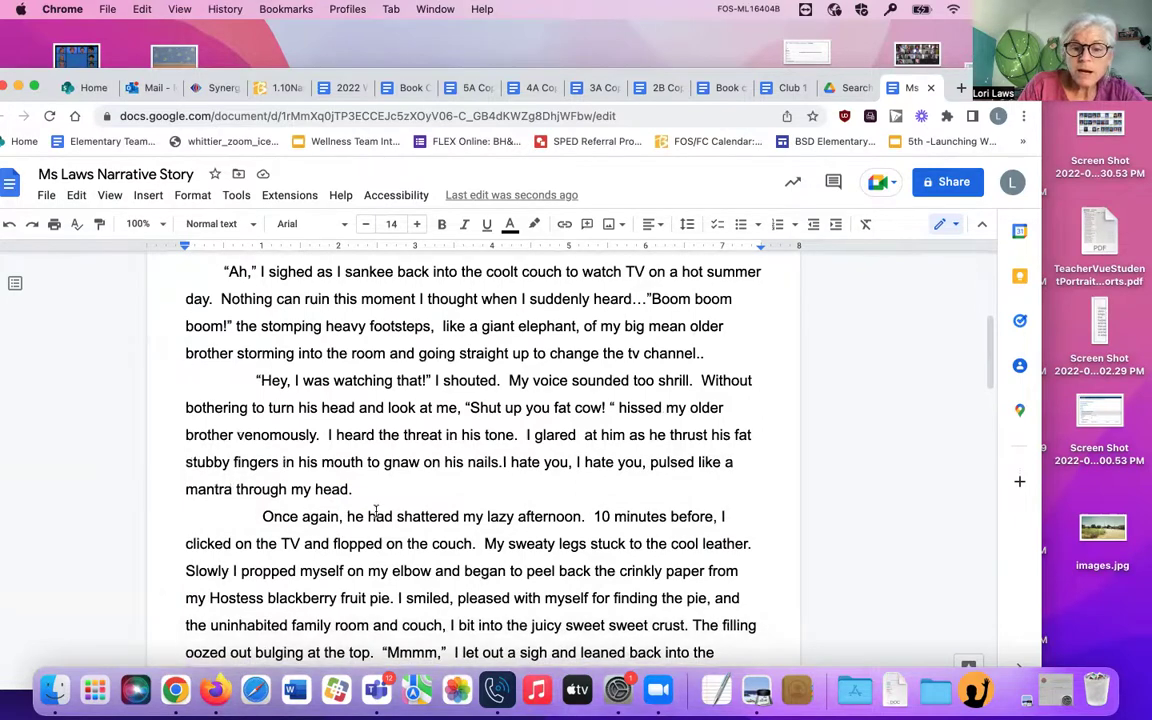
{"action": "scroll", "coordinate": [376, 512], "scroll_direction": "down", "scroll_amount": 18}
{"action": "scroll", "coordinate": [372, 527], "scroll_direction": "down", "scroll_amount": 20}
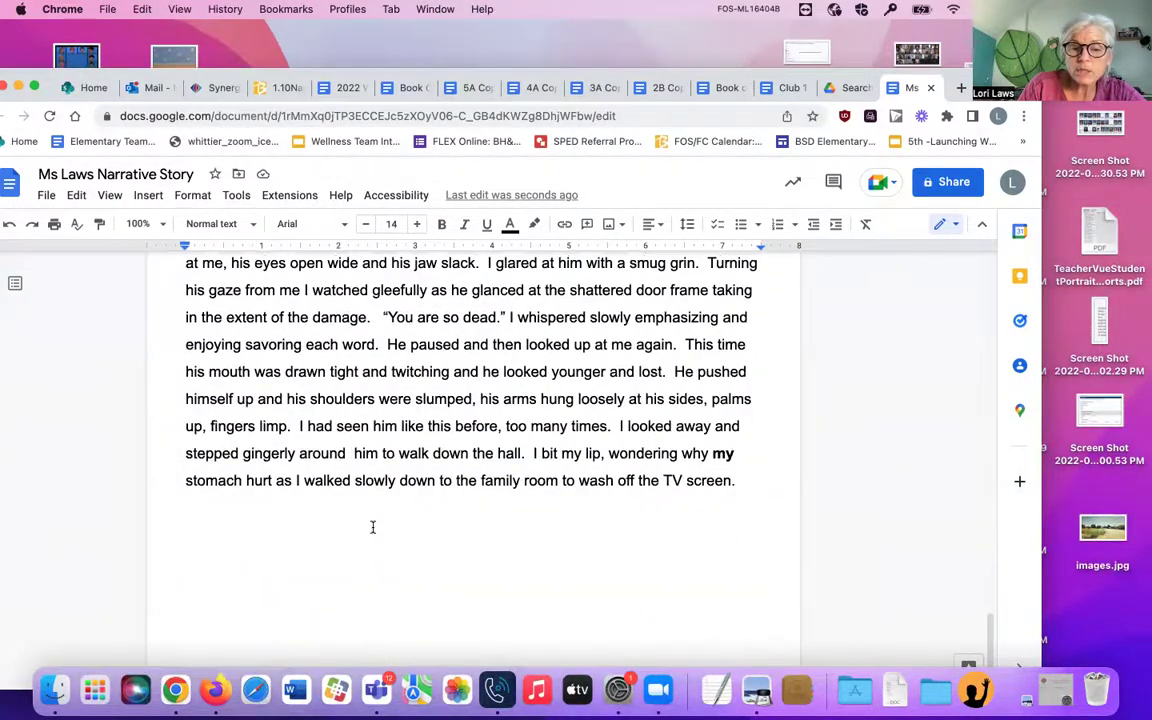
{"action": "scroll", "coordinate": [372, 527], "scroll_direction": "up", "scroll_amount": 20}
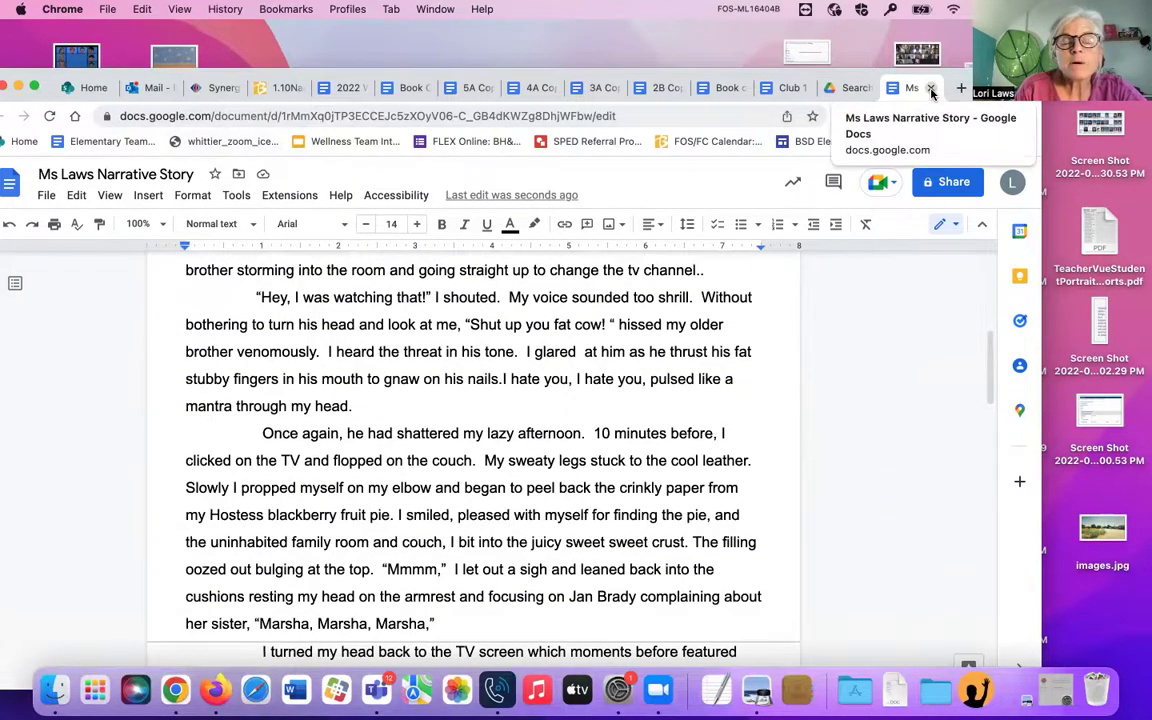
Step: Close the story tab and play Canvas's Lesson 8 'How to Revise and Edit with Lenses' video full screen
{"action": "left_click", "coordinate": [931, 89]}
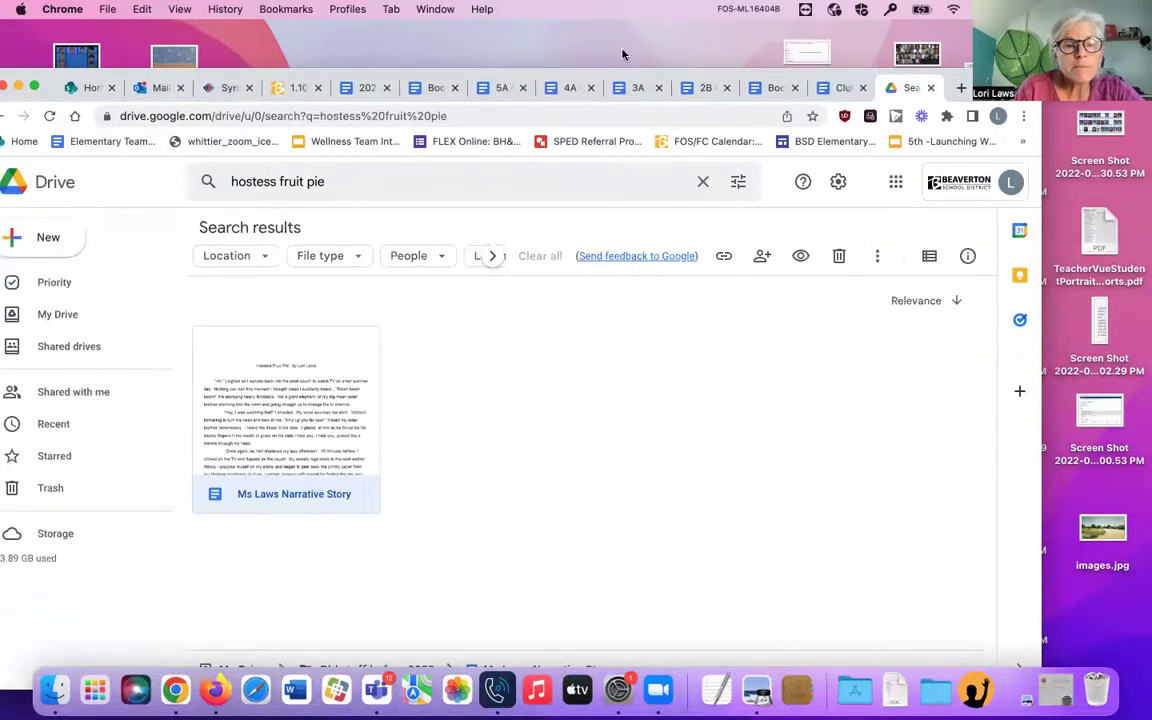
{"action": "left_click", "coordinate": [293, 89]}
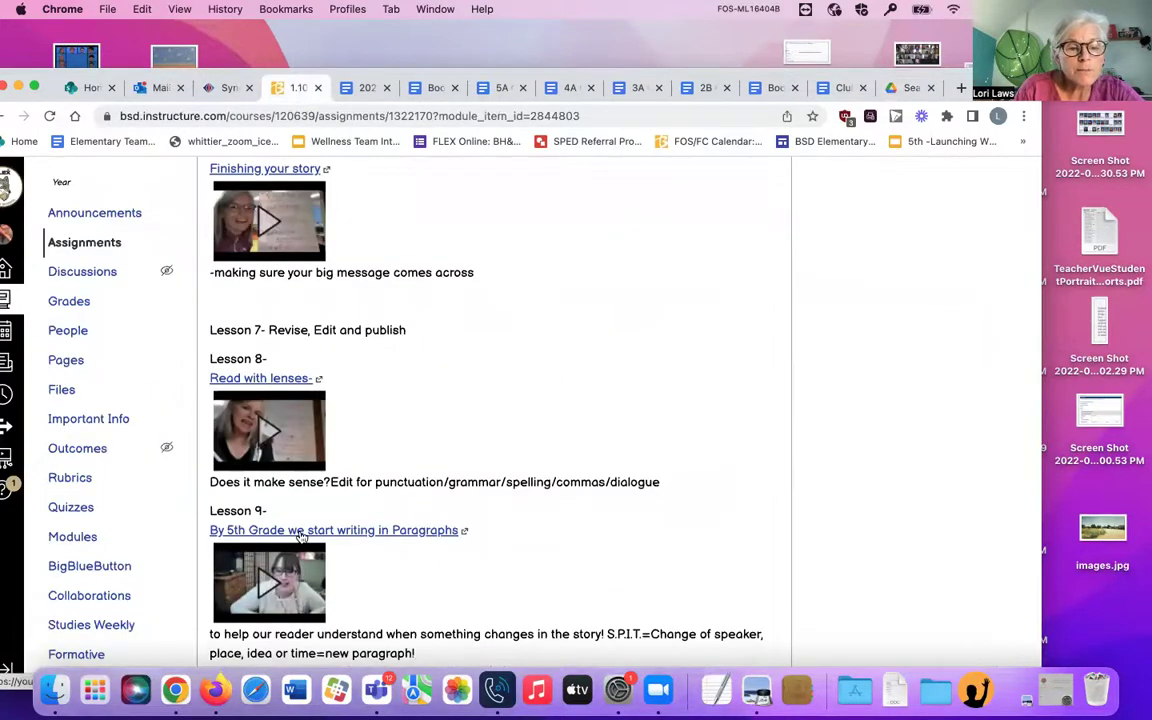
{"action": "scroll", "coordinate": [272, 316], "scroll_direction": "down", "scroll_amount": 3}
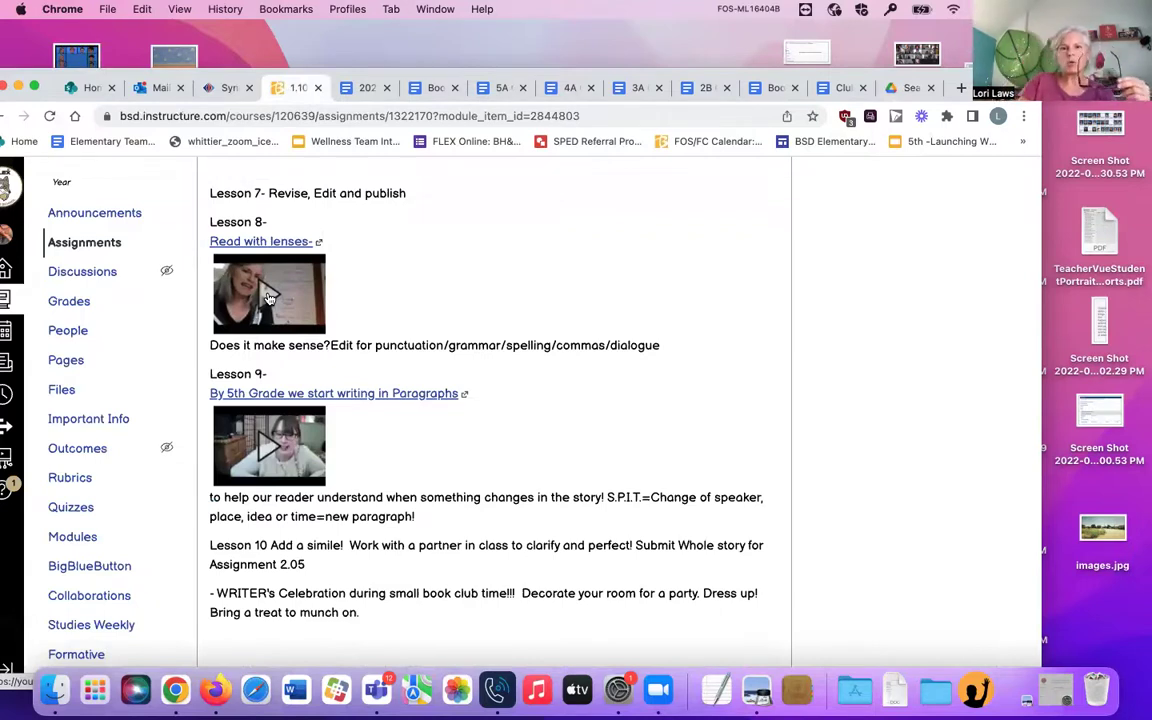
{"action": "left_click", "coordinate": [269, 298]}
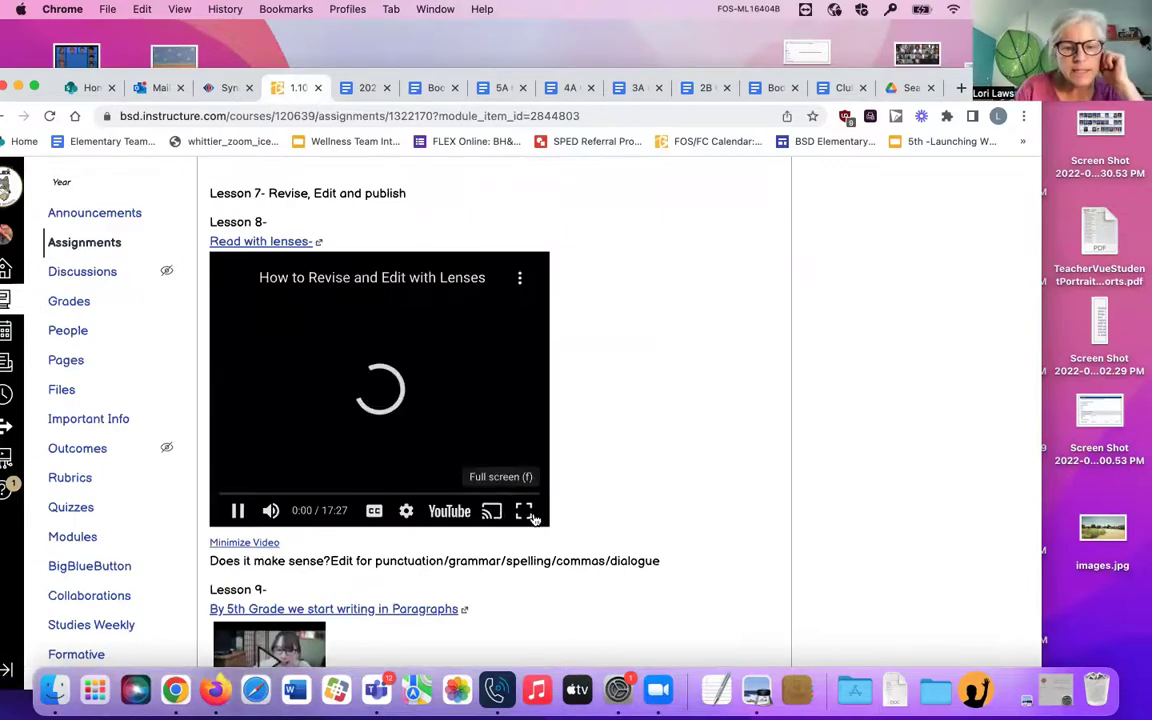
{"action": "left_click", "coordinate": [525, 512]}
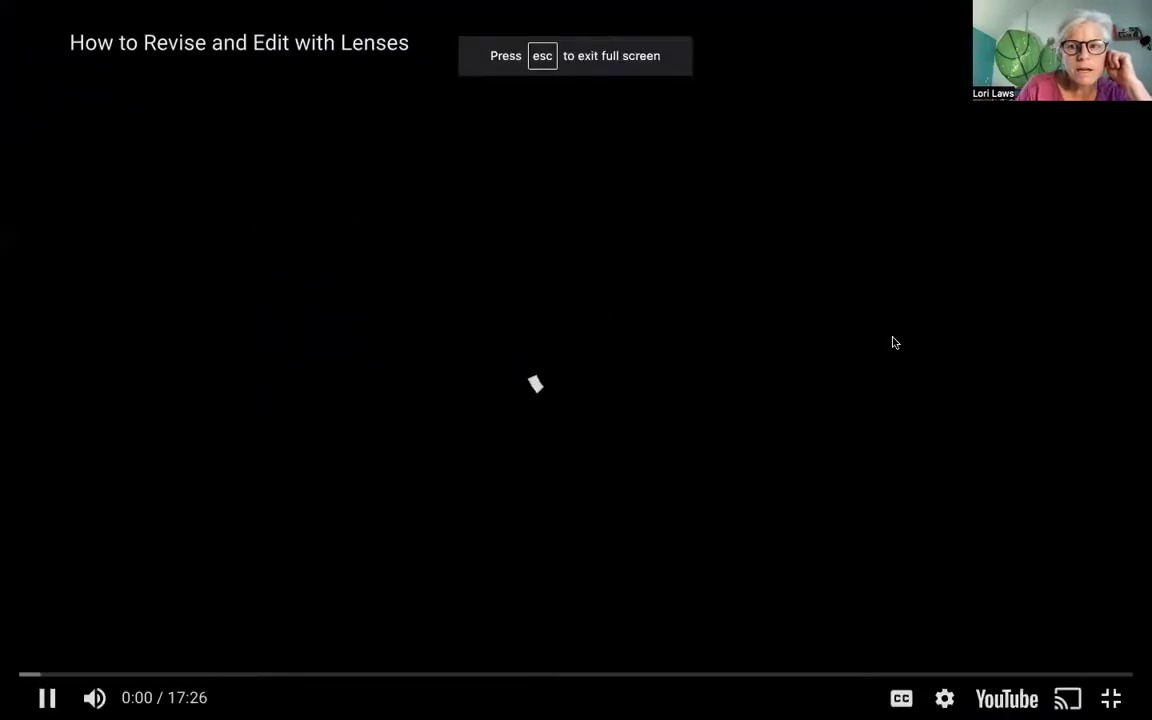